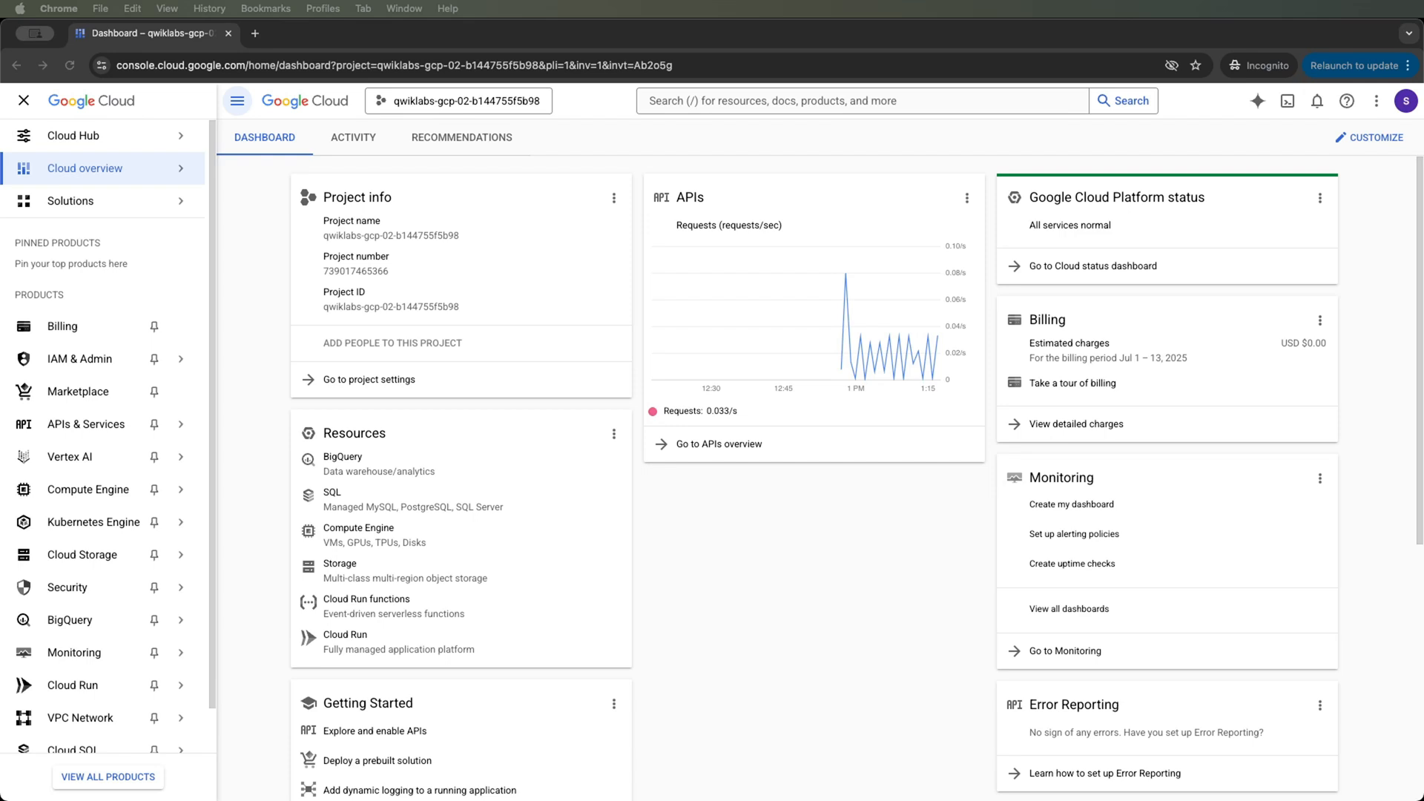
- Start creating a new Compute Engine VM instance and name it bloghost
mouse_move(102, 491)
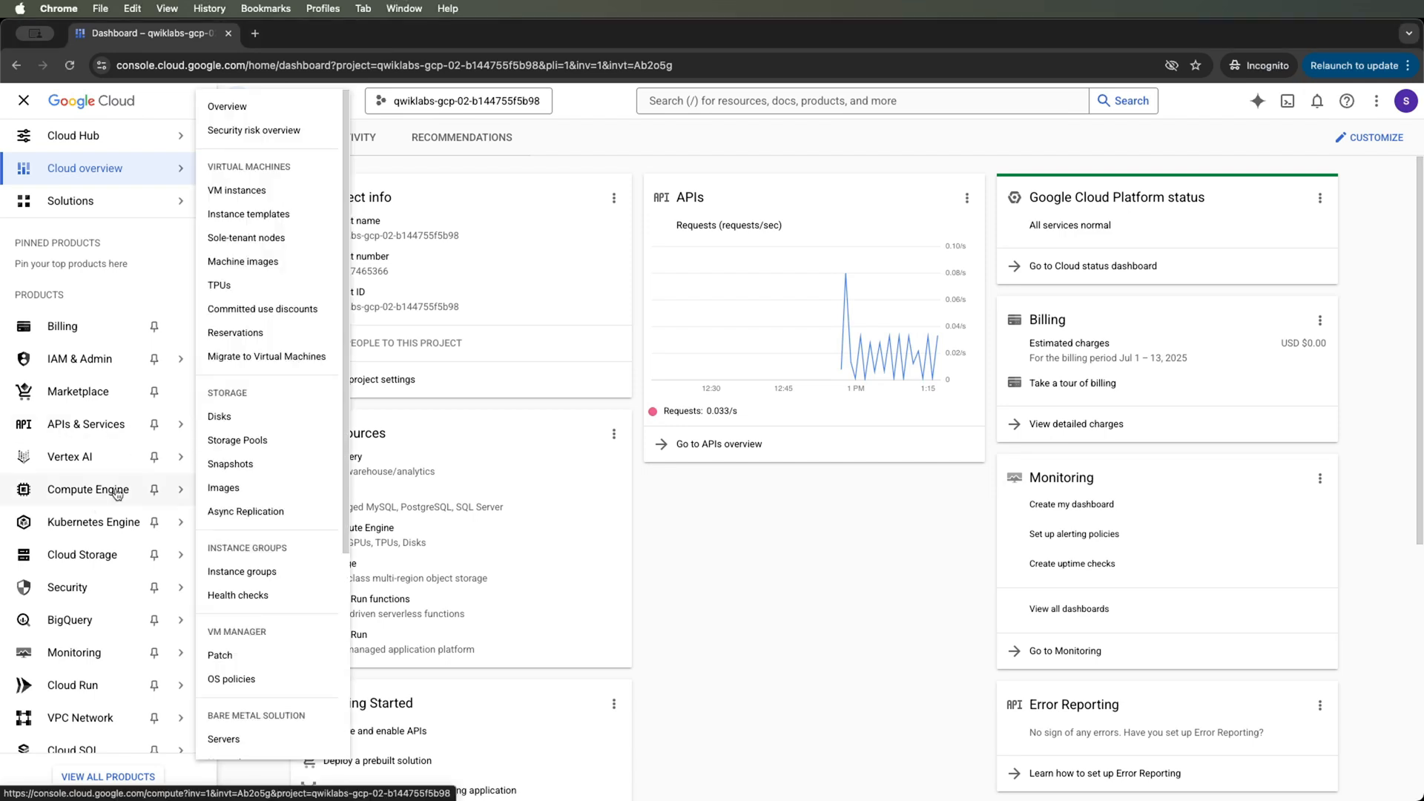
click(293, 192)
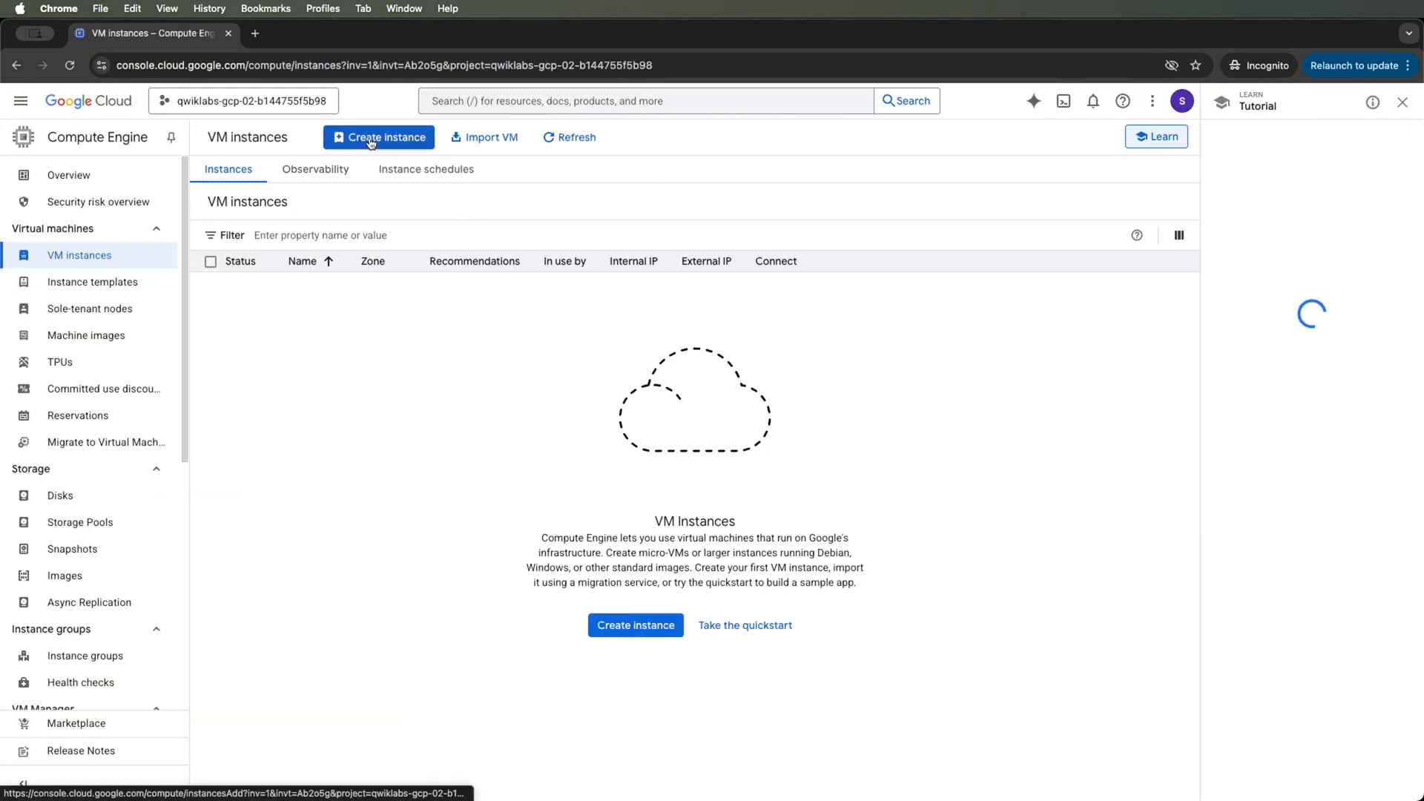
click(371, 142)
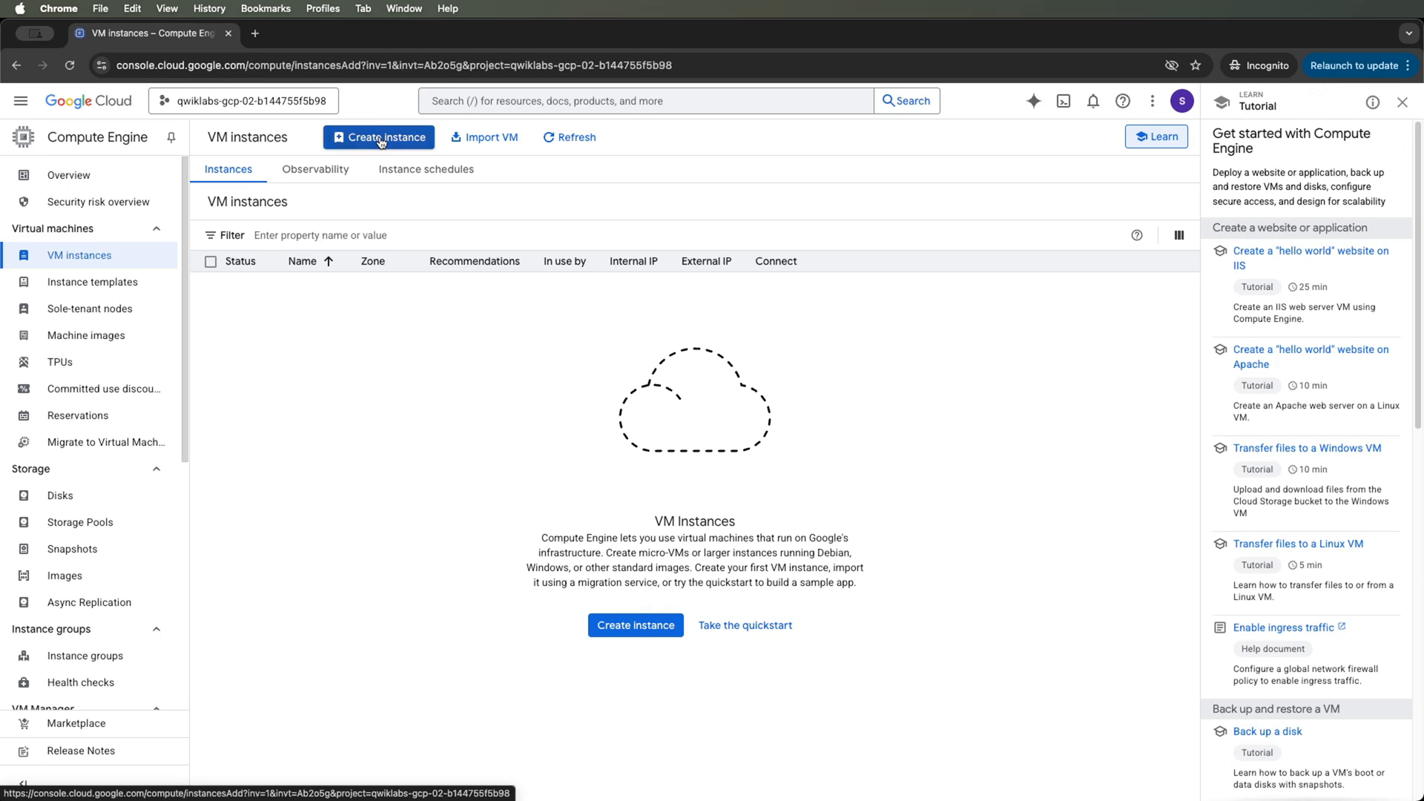
triple_click(349, 217)
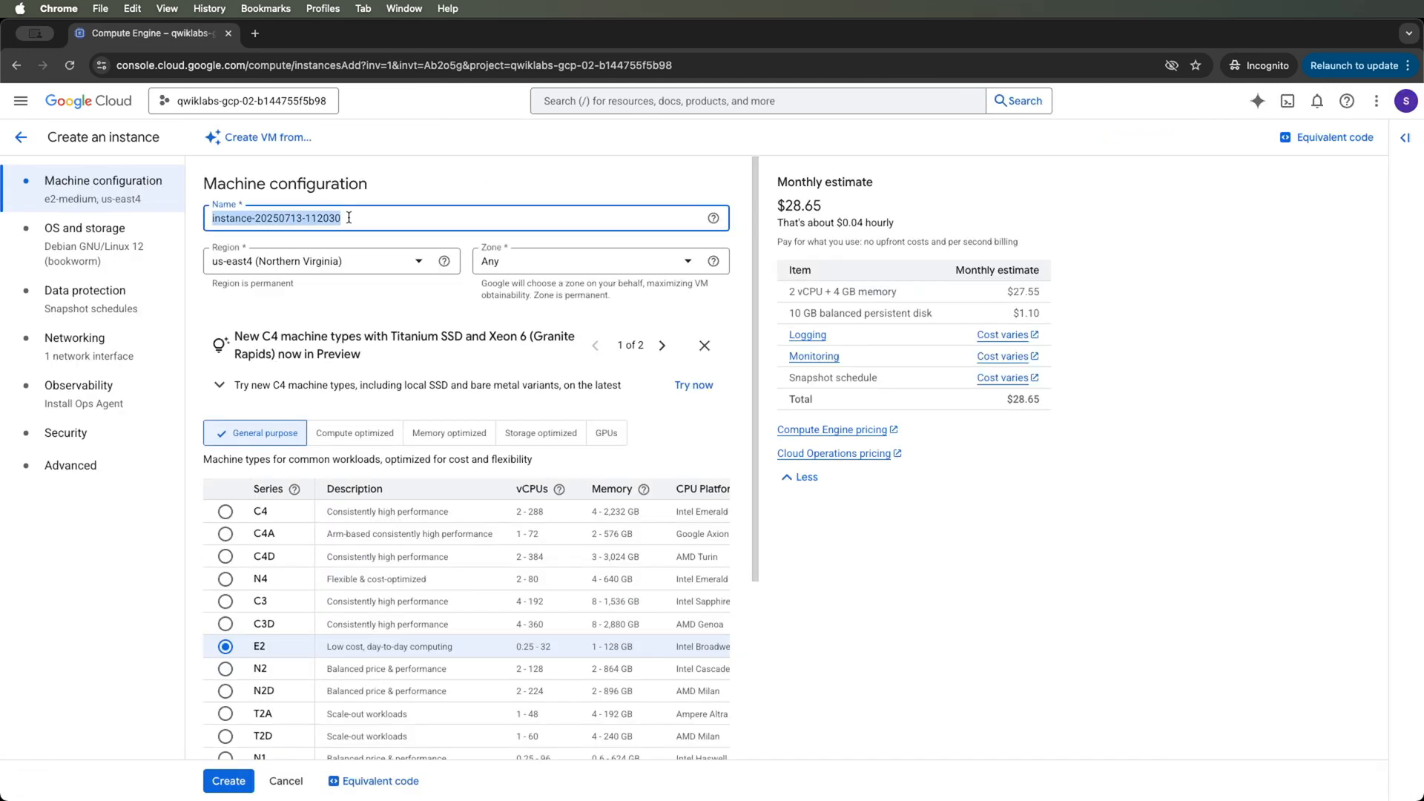
text(bloghost)
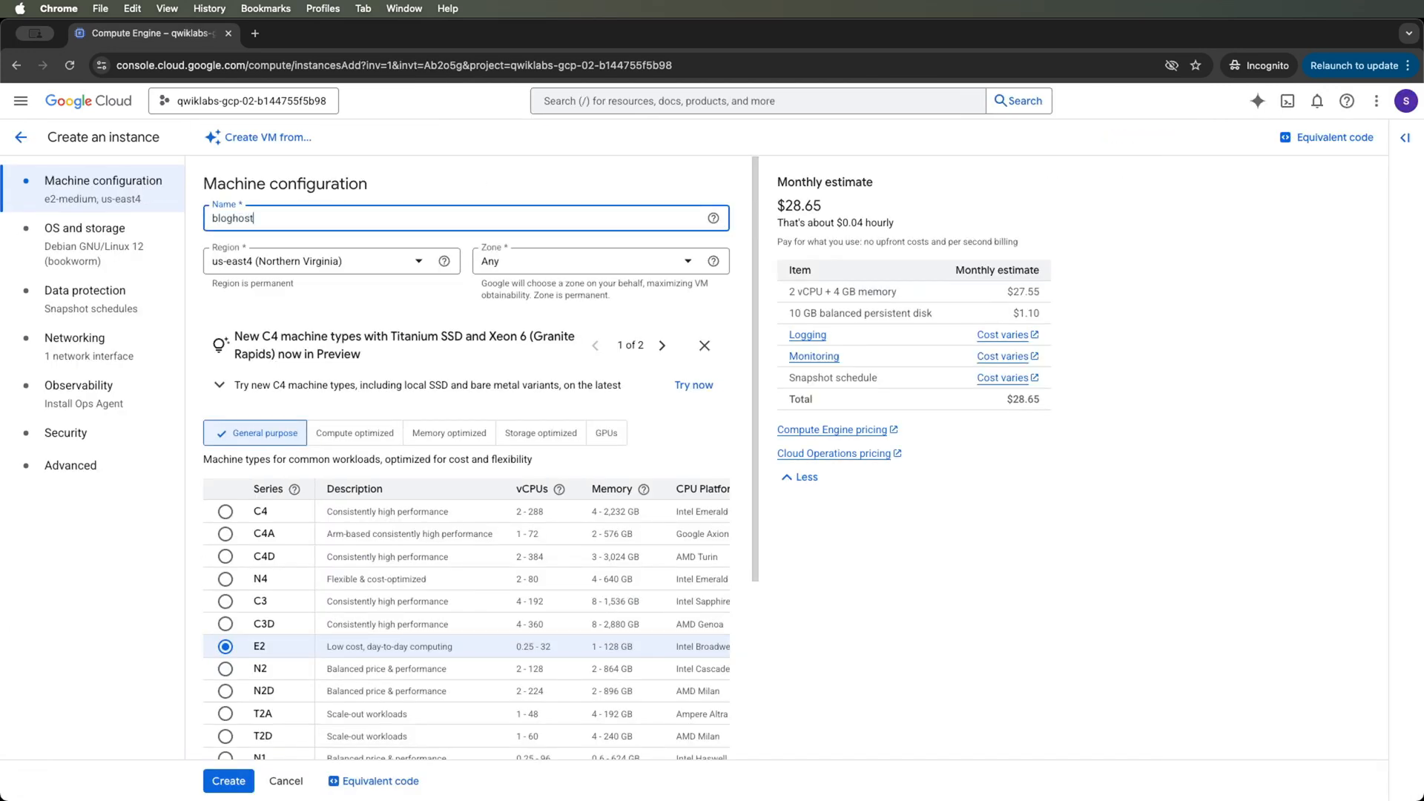
click(333, 373)
- Check the VM's operating system and storage settings, and allow HTTP traffic through its firewall
click(92, 236)
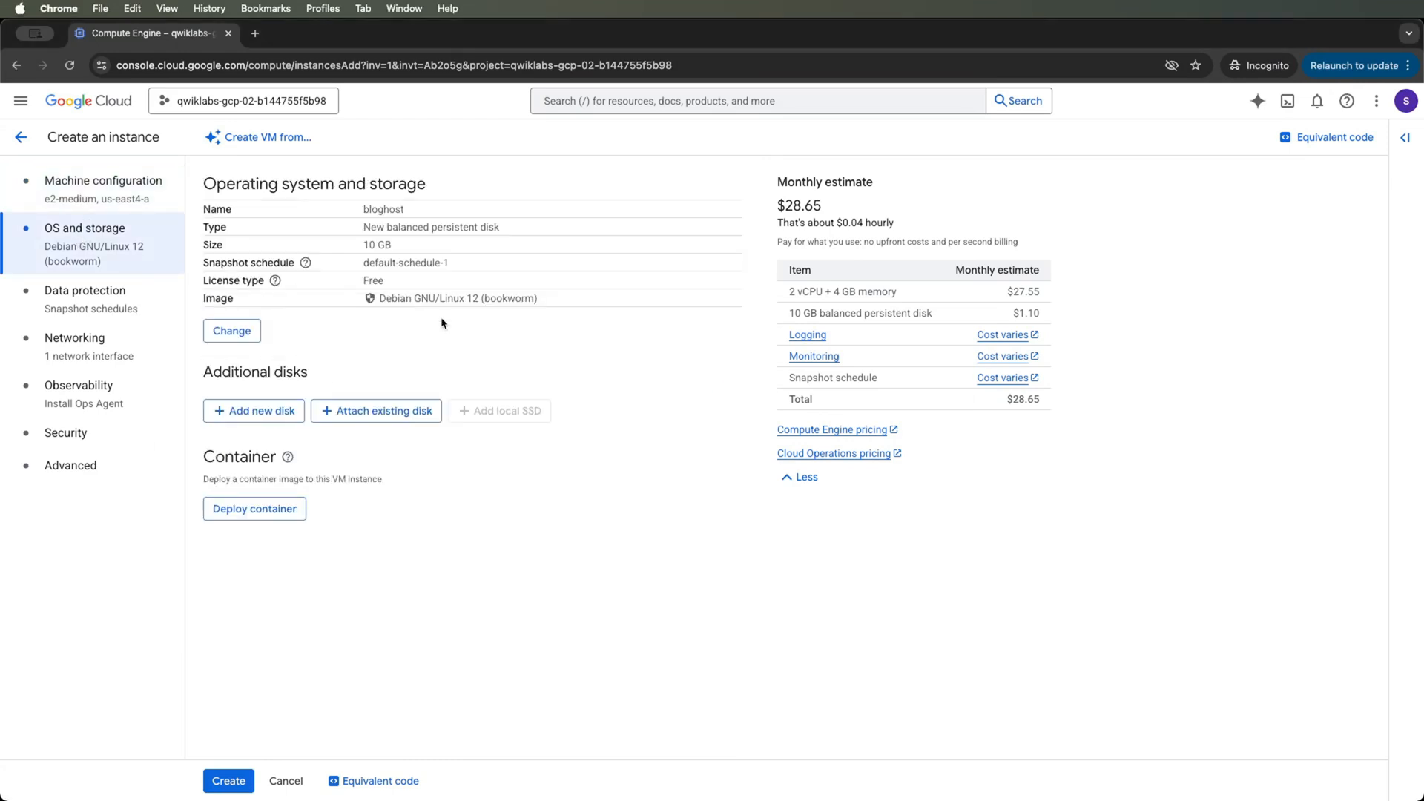
click(74, 343)
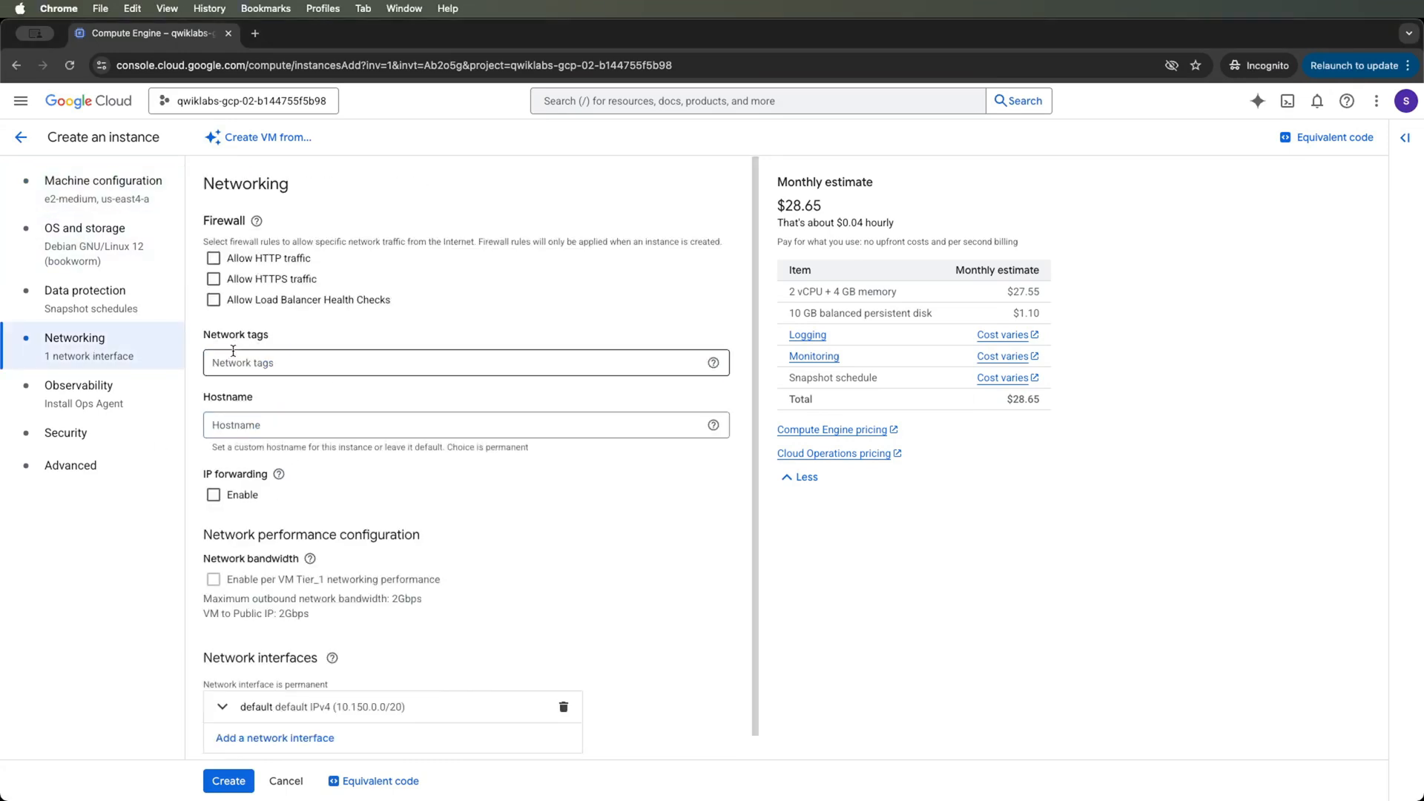
click(257, 260)
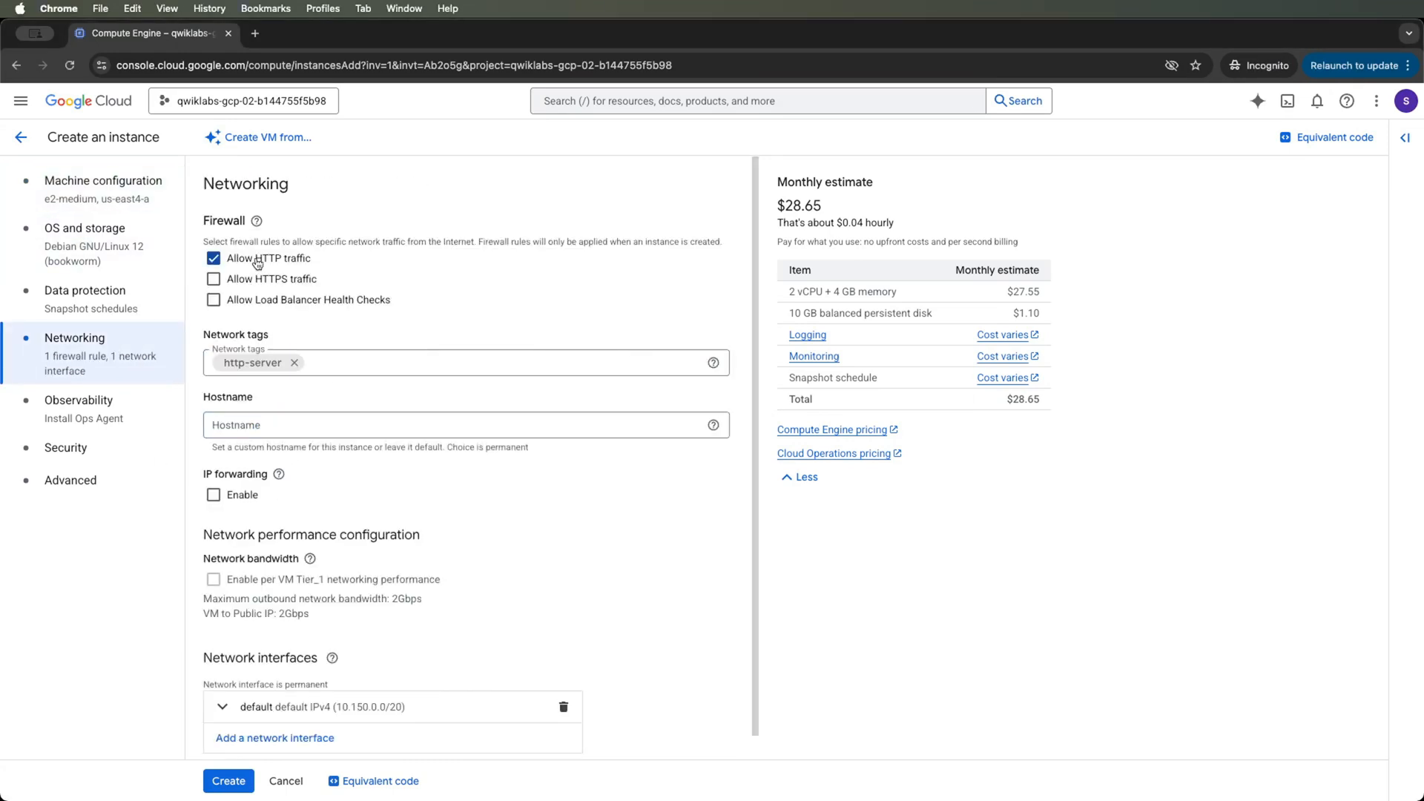
- Add a startup script that runs apt-get update, installs apache2, php and php-mysql, and restarts apache2; create the VM
click(86, 483)
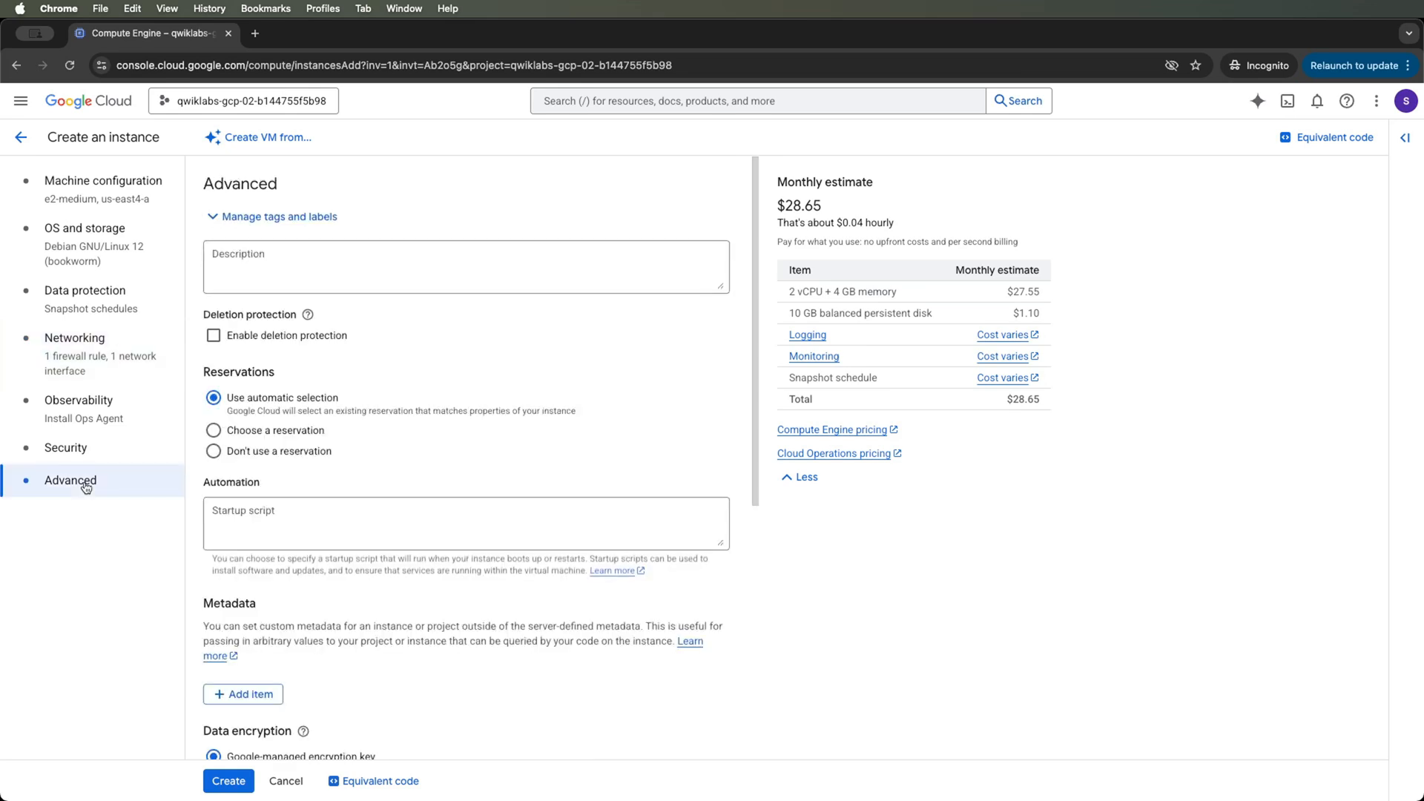
click(280, 515)
text(apt-get update apt-get install apache2 php php-mysql -y service apache2 restart)
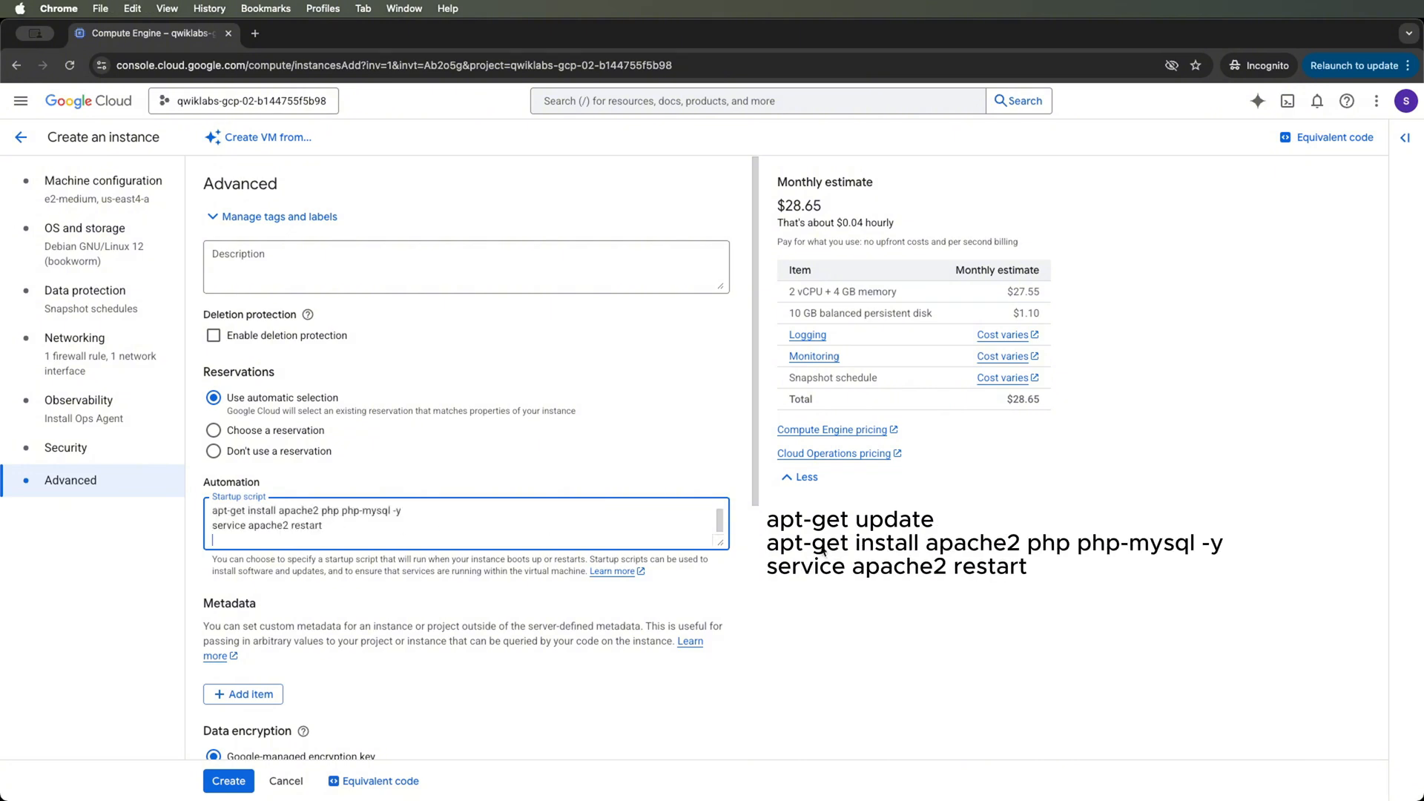
drag(720, 543, 734, 591)
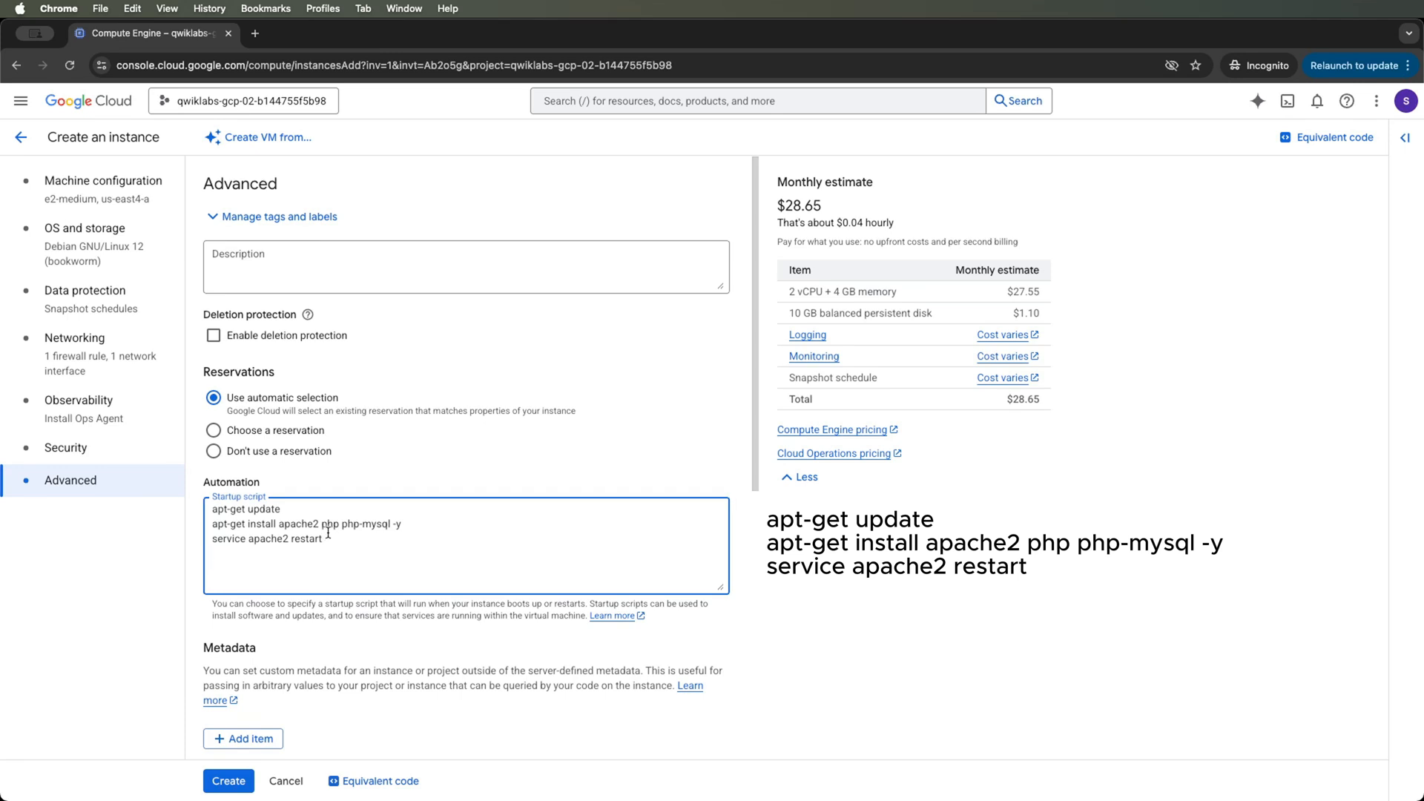
scroll(329, 533, down, 5)
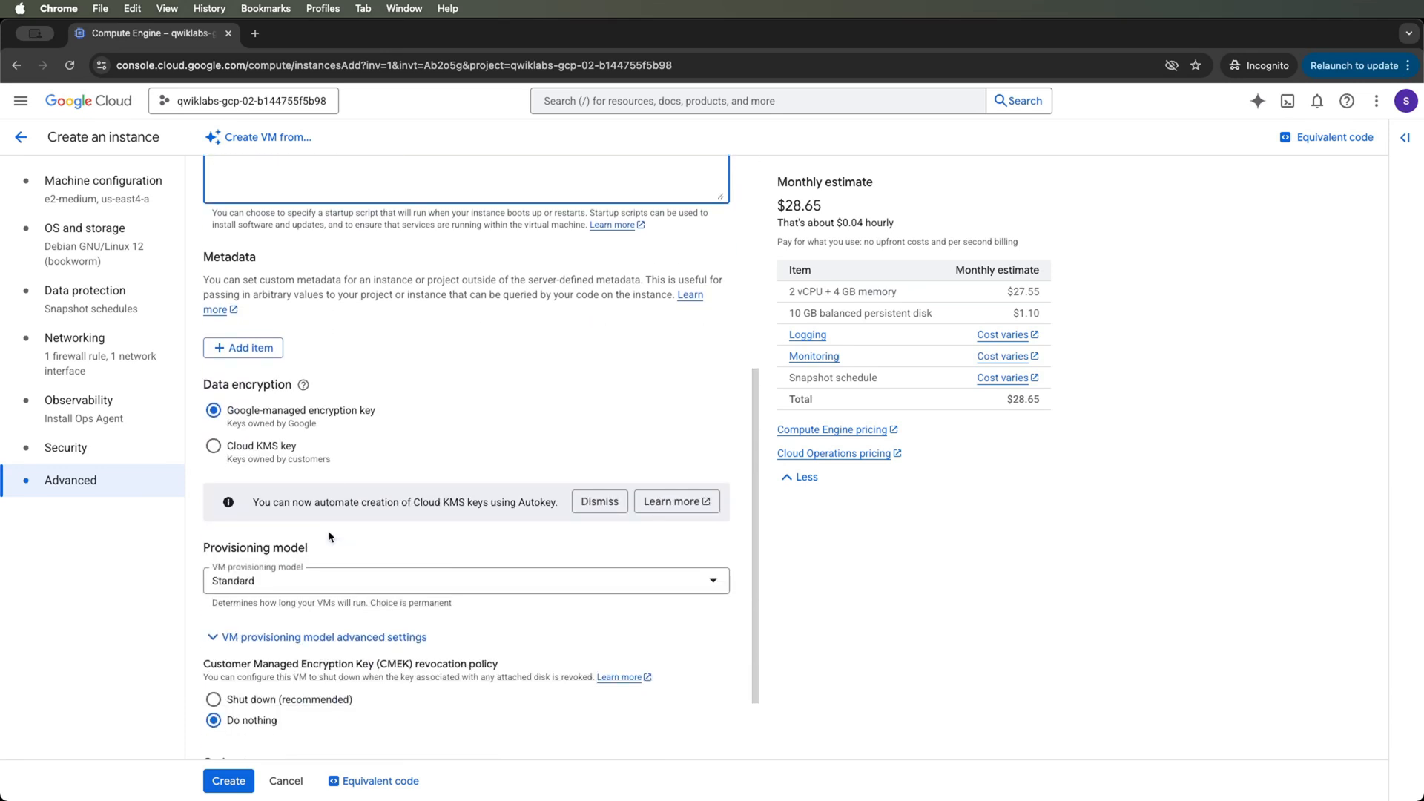
scroll(330, 538, down, 1)
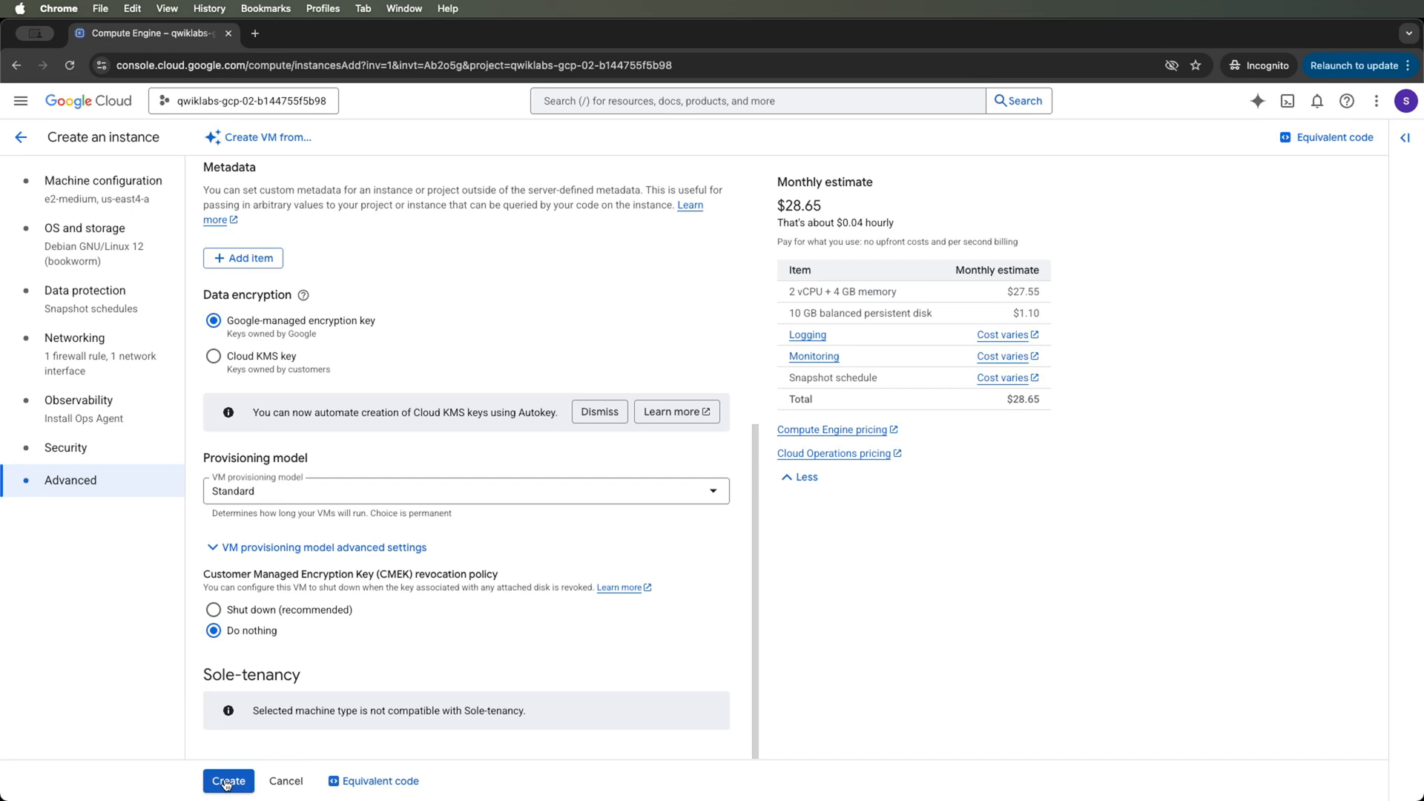
click(226, 782)
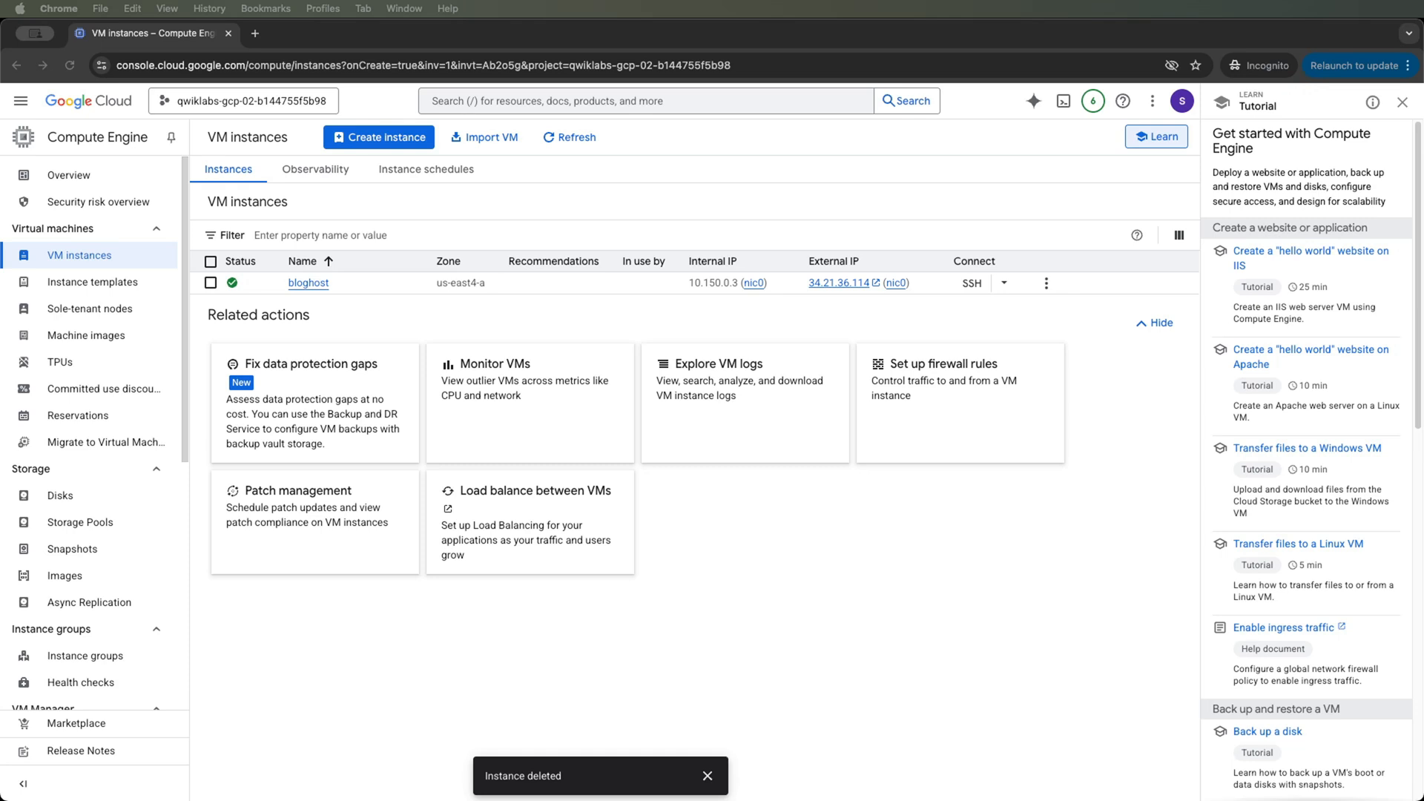
- Start a Cloud Shell session from the VM instances page and dismiss the notification covering it
click(1064, 103)
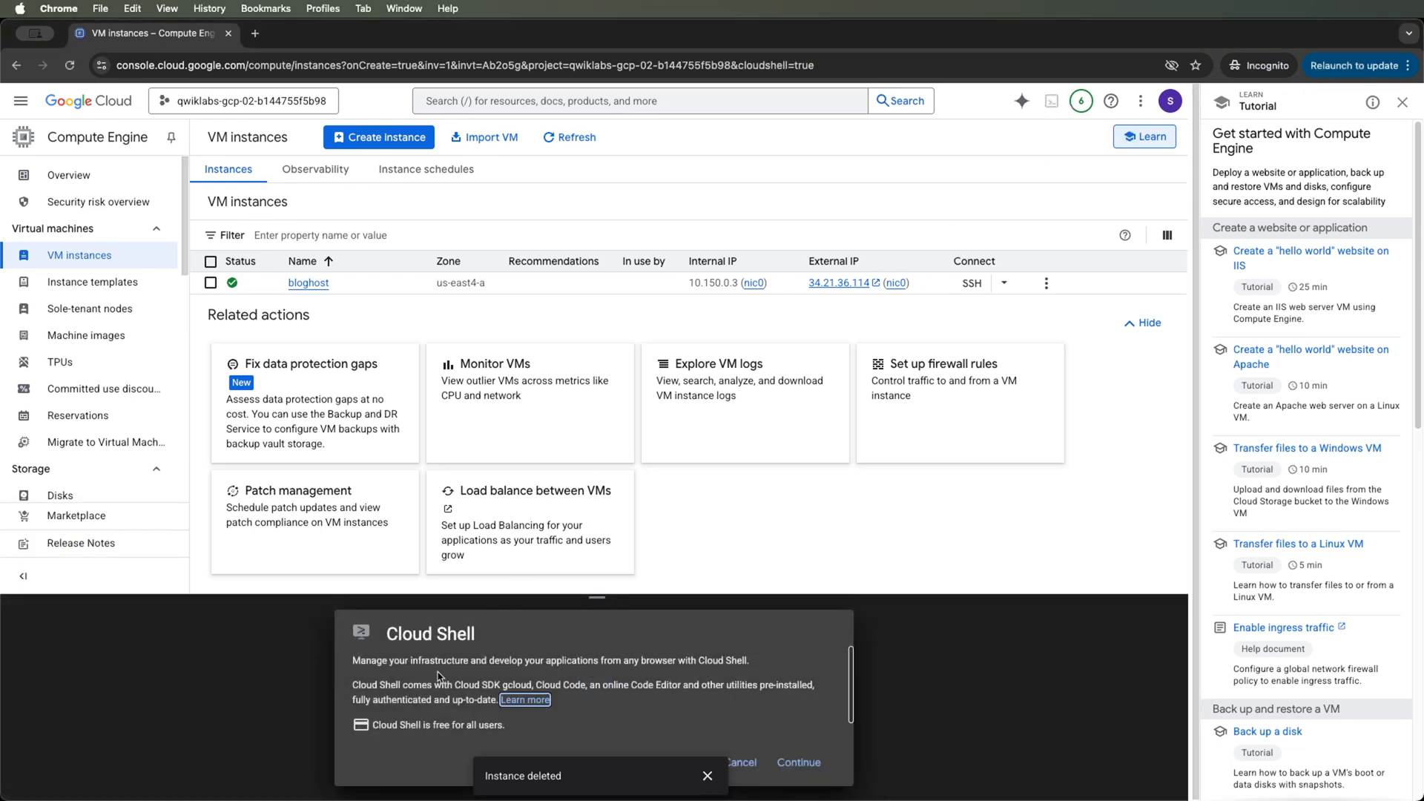
click(797, 764)
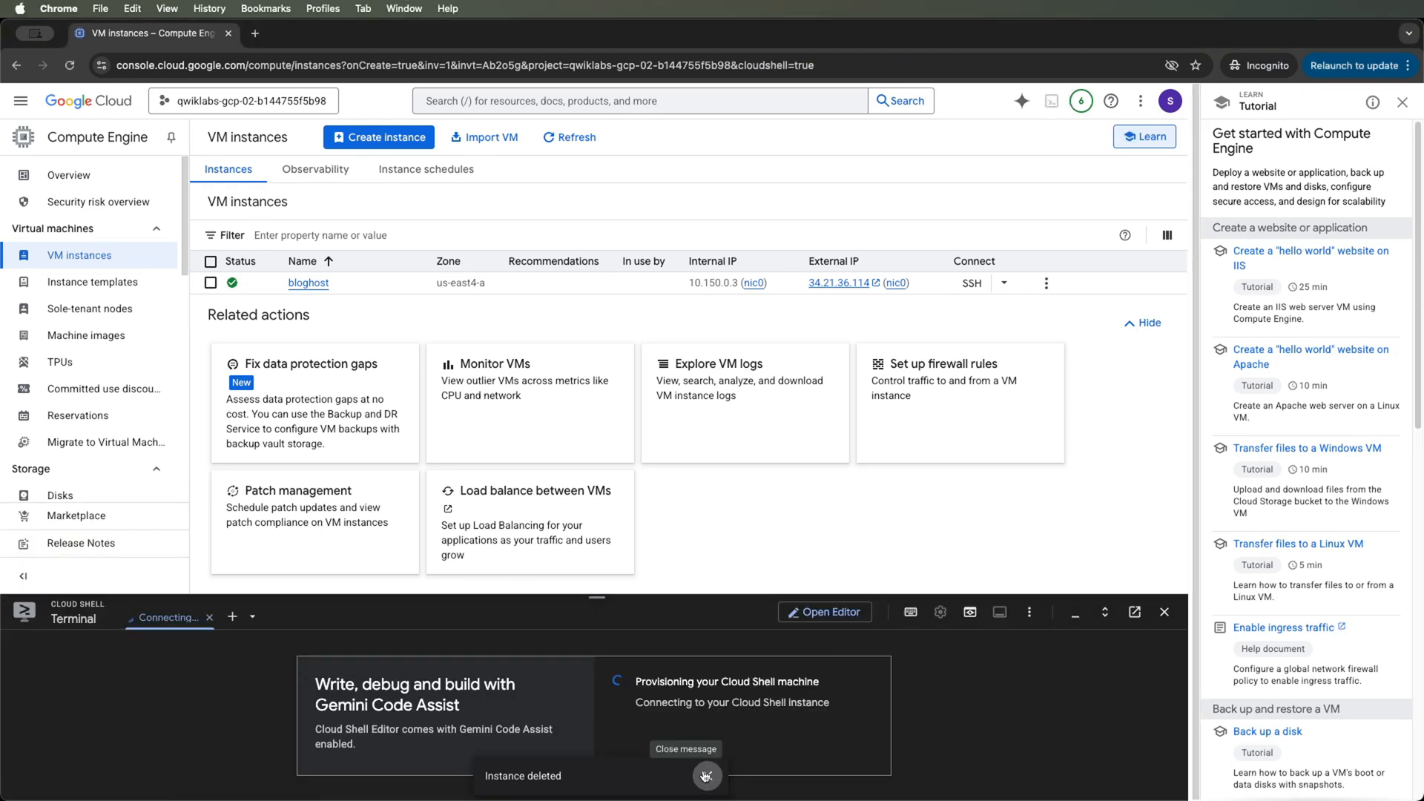
click(725, 759)
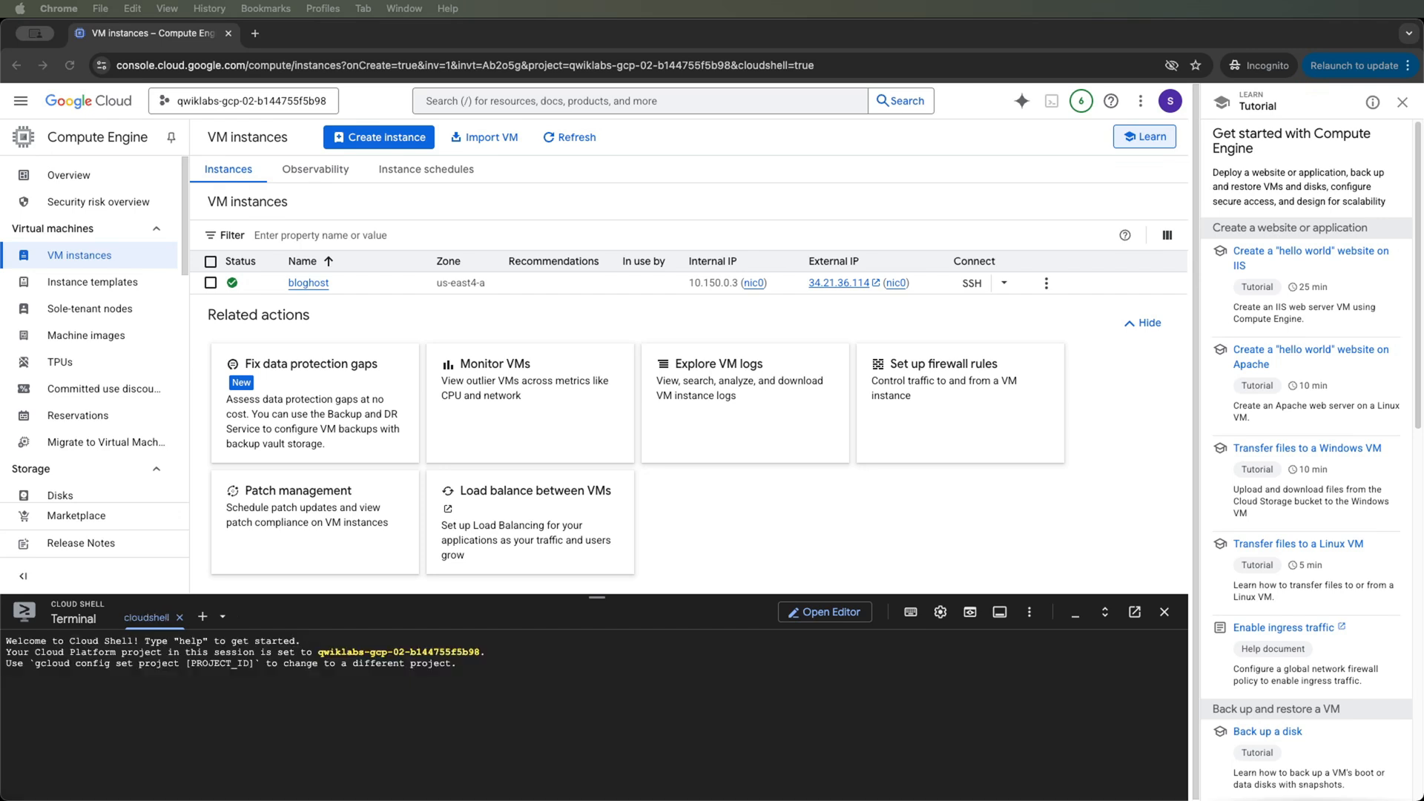
- Set LOCATION to US in the shell and create a storage bucket there with gcloud, named after $DEVSHELL_PROJECT_ID
text(export LOCATION=US)
key(Return)
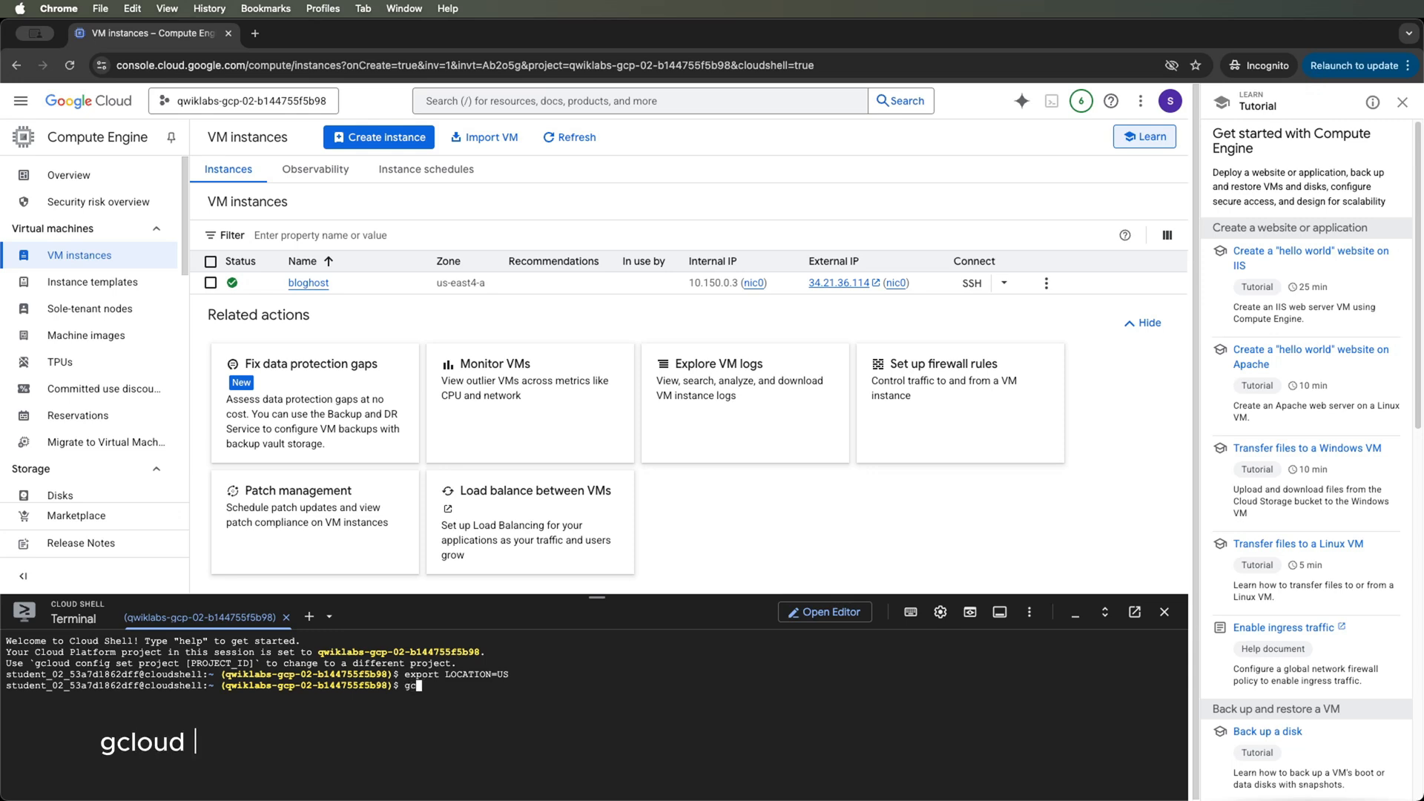
text(gcloud storage buckets create -l)
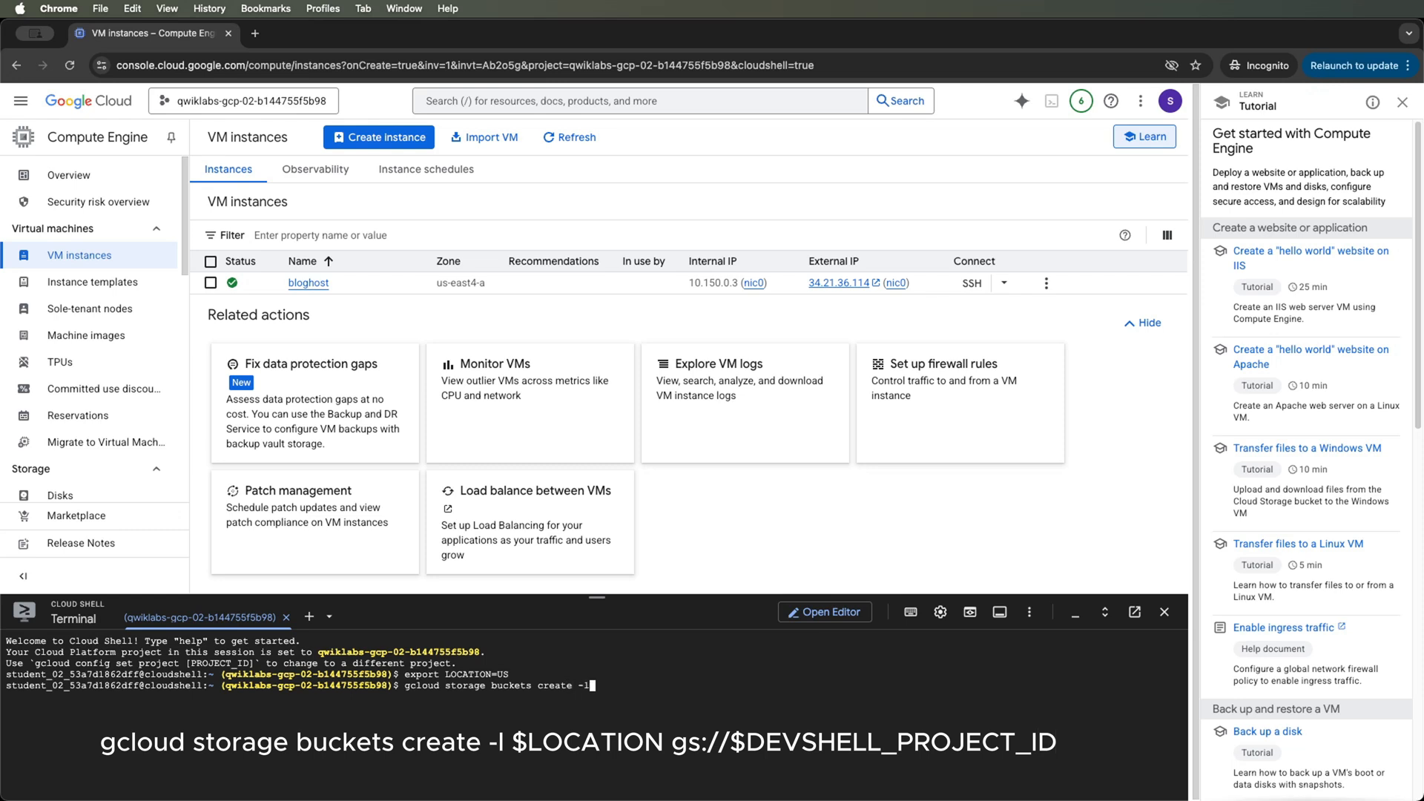
text( $LOCATION gs://$DEVSHELL_PROJECT_ID)
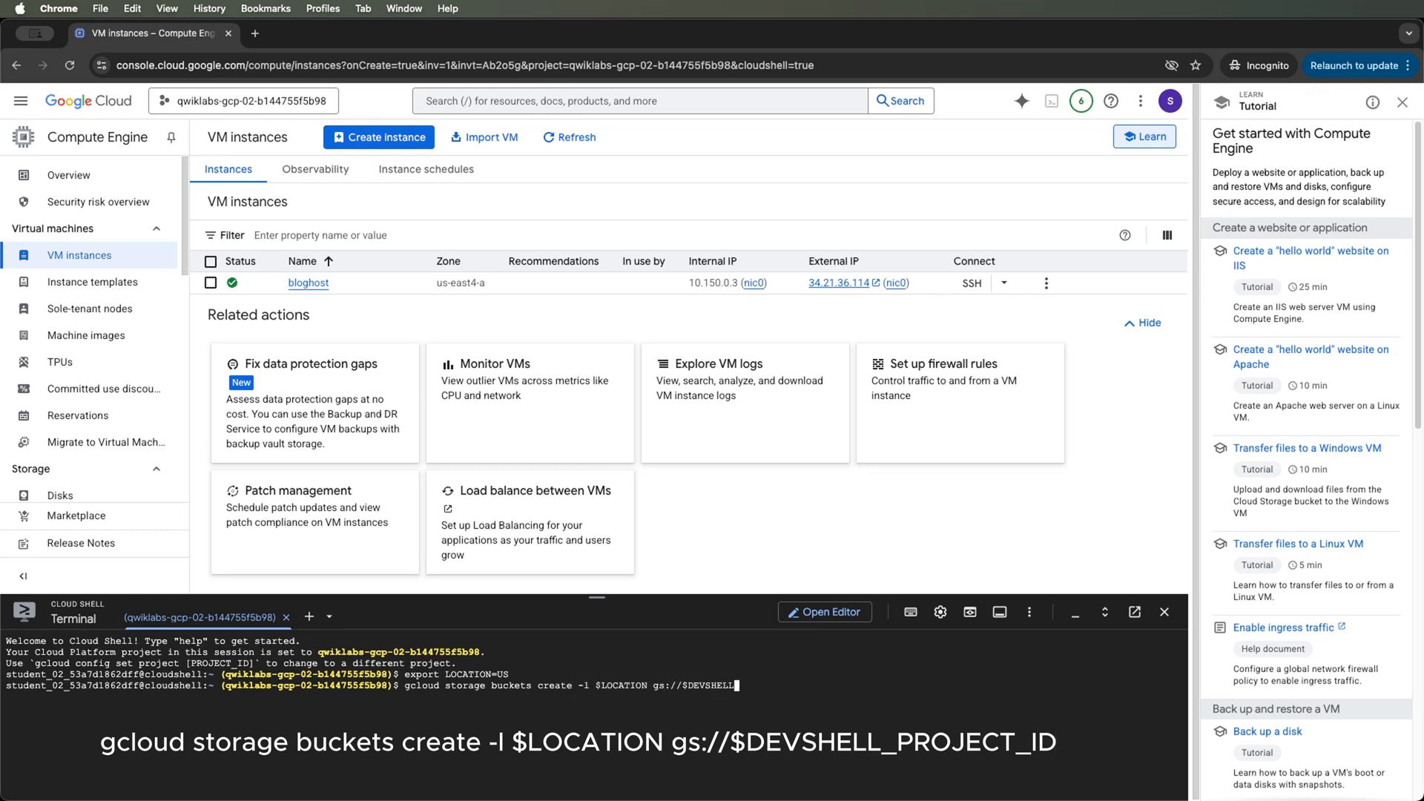
key(Return)
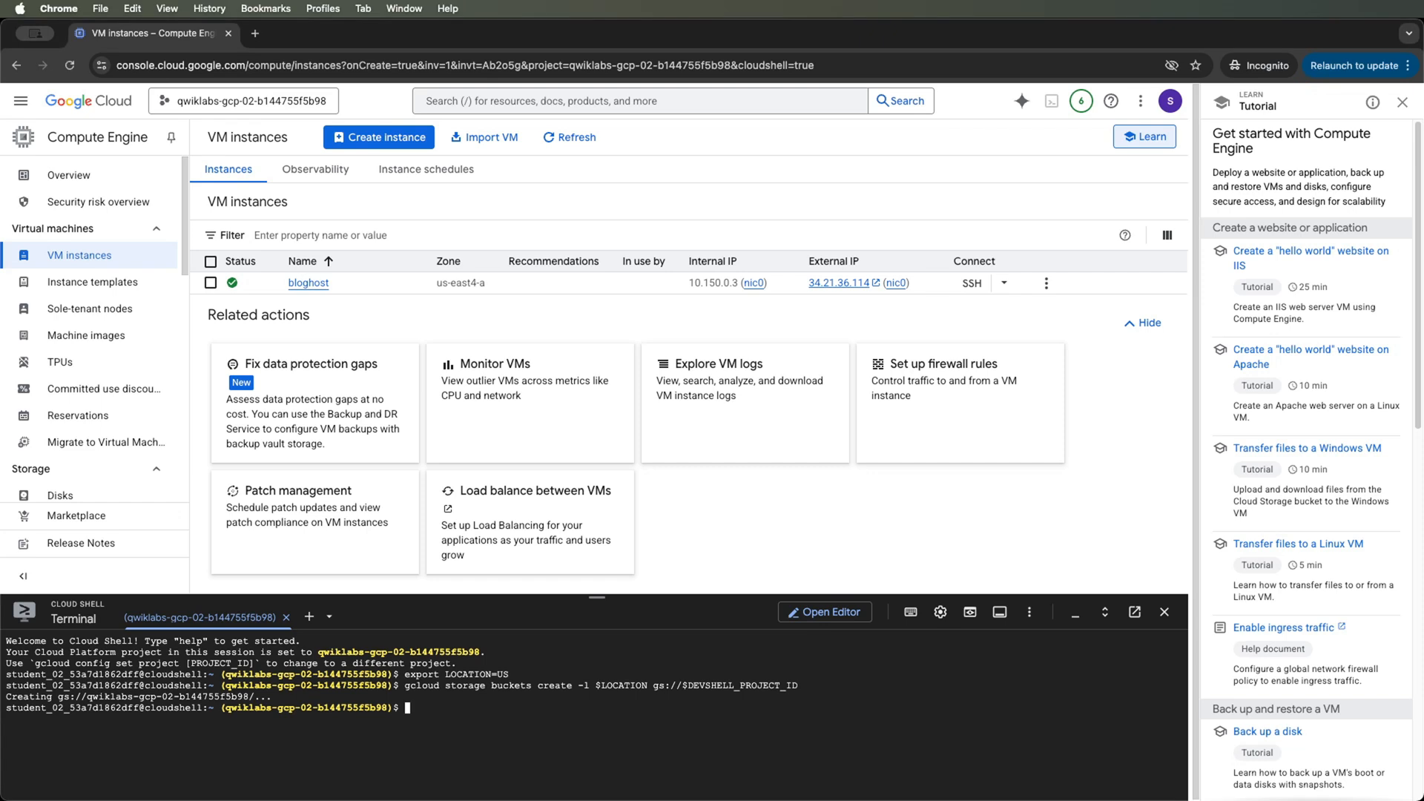
- Copy my-excellent-blog.png from gs://cloud-training/gcpfci locally and into the project bucket, and grant allUsers read access to it with gsutil
text(gcloud storage cp gs://cloud-training/gcpfci/my-excellent-blog.png . gcloud storage cp my-excellent-blog.png gs://$DEVSHELL_PROJECT_ID/my-excellent-blog.png)
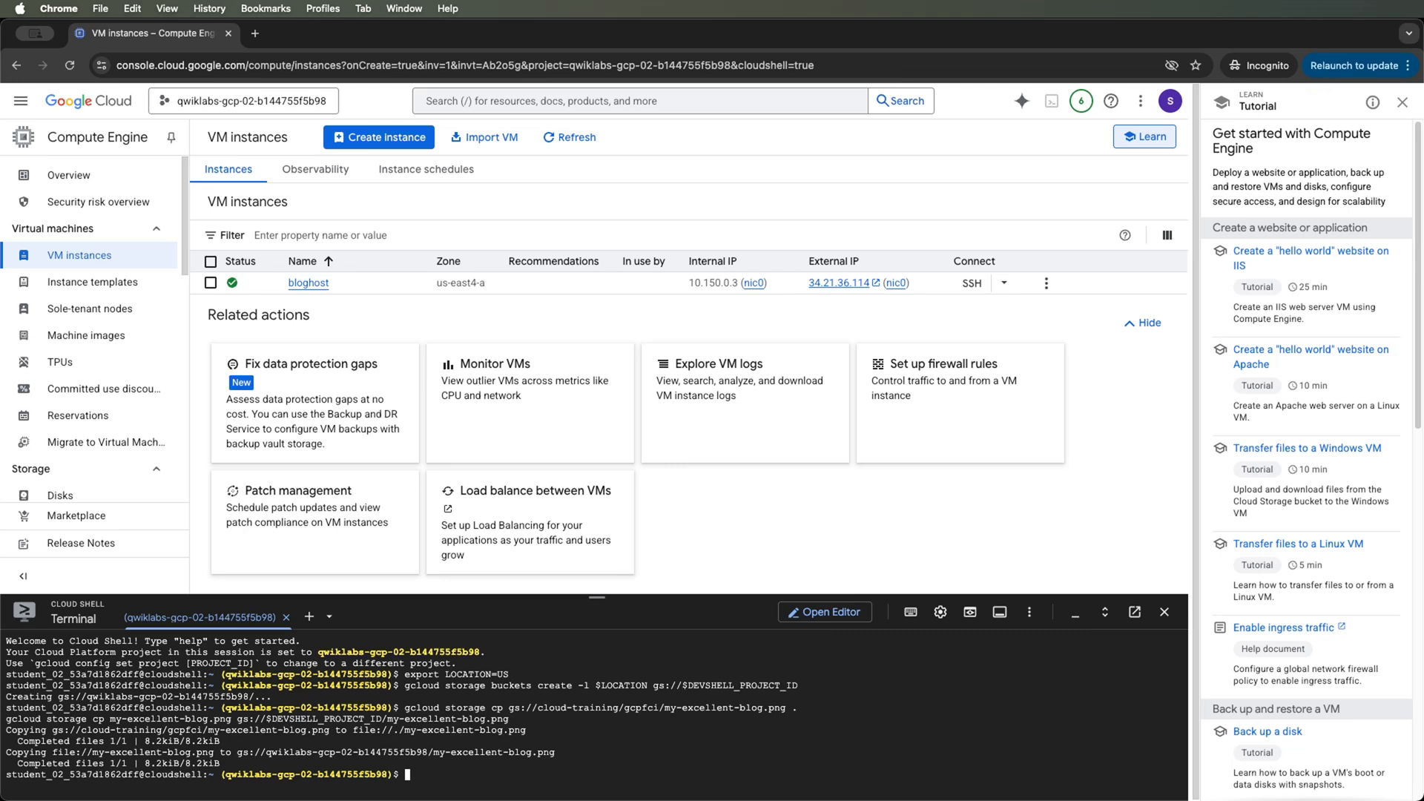
text(gsutil acl ch -u allUsers:R gs://$DEVSHELL_PROJECT_ID/my-excellent-blog.png)
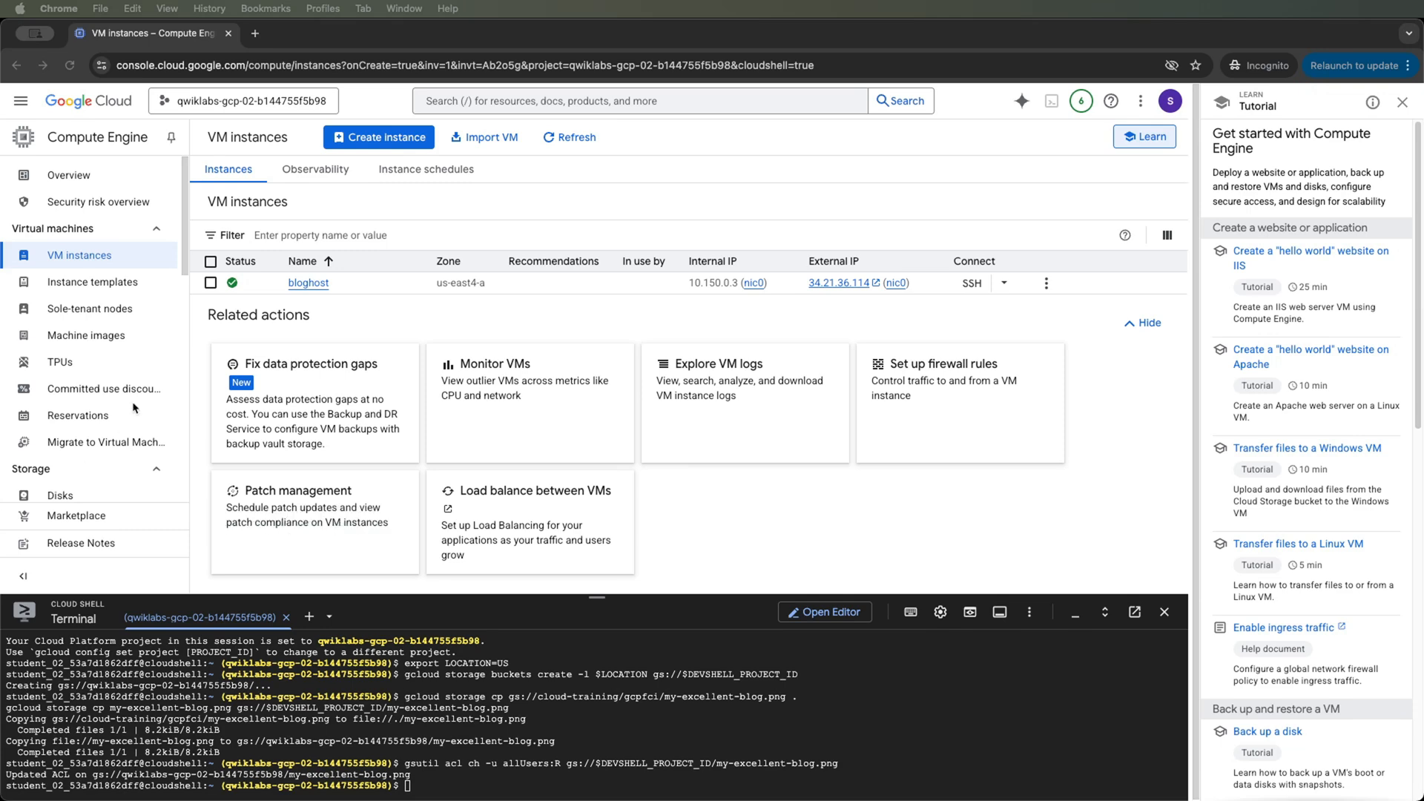
- Search the console for SQL, open Cloud SQL and start creating an instance with the MySQL engine
click(523, 100)
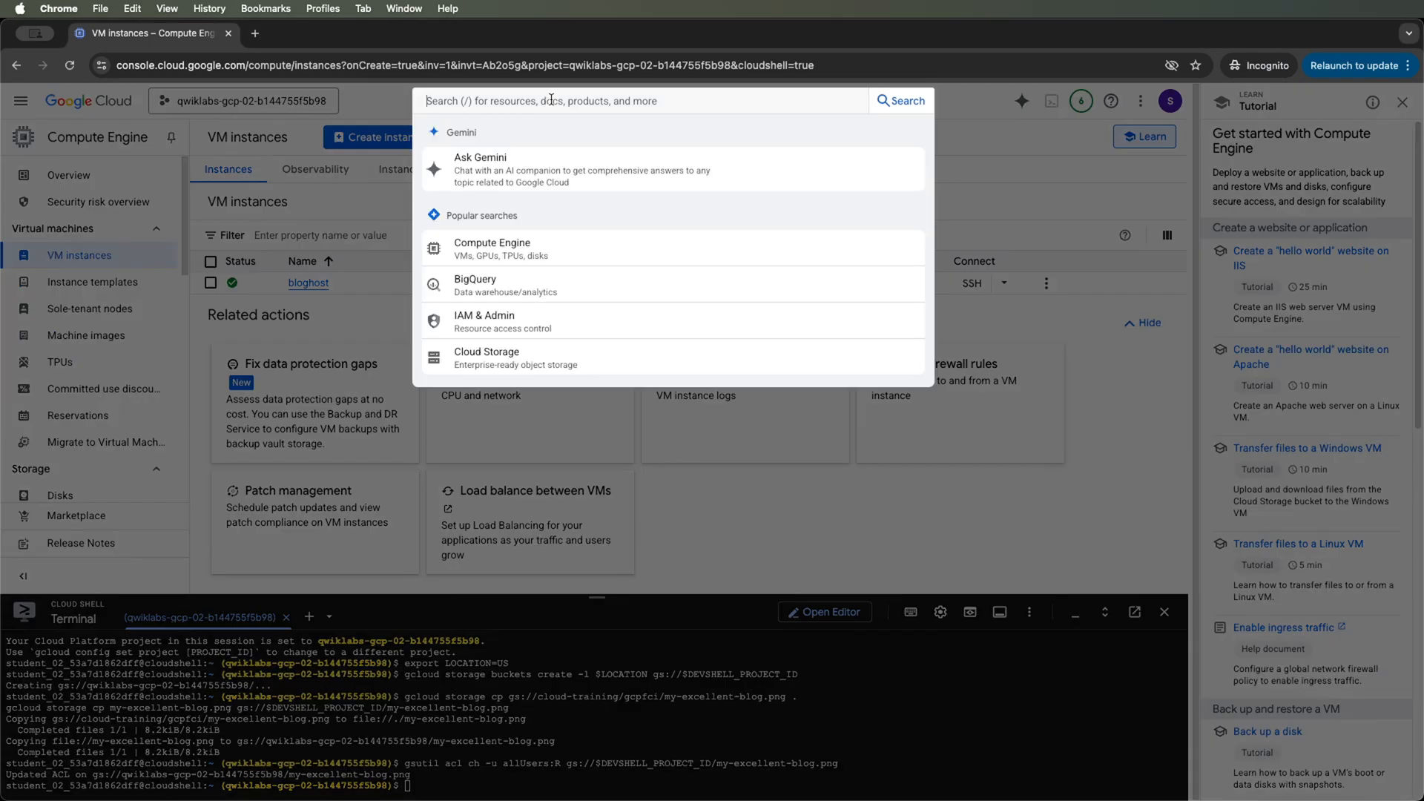
text(SQL)
key(Up)
key(Return)
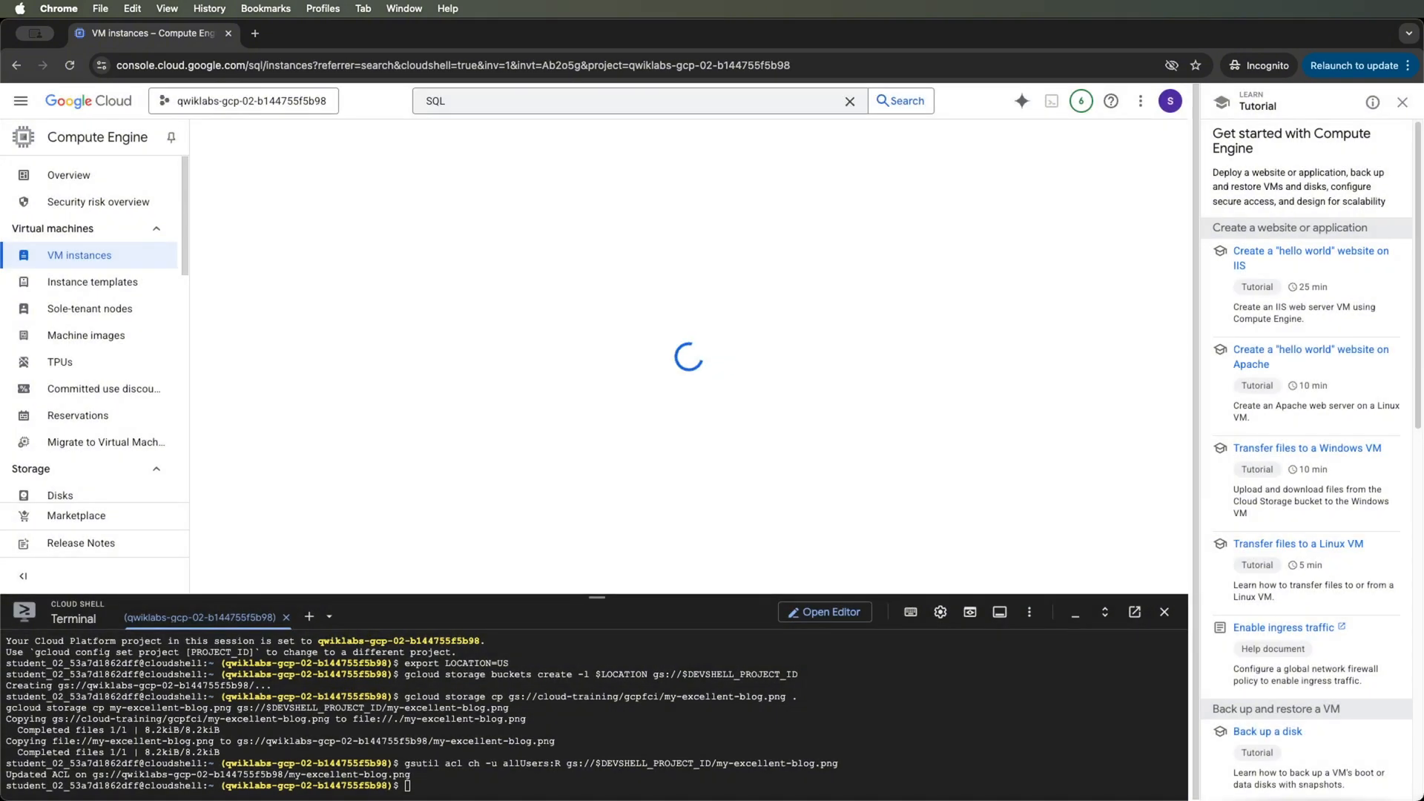
click(266, 258)
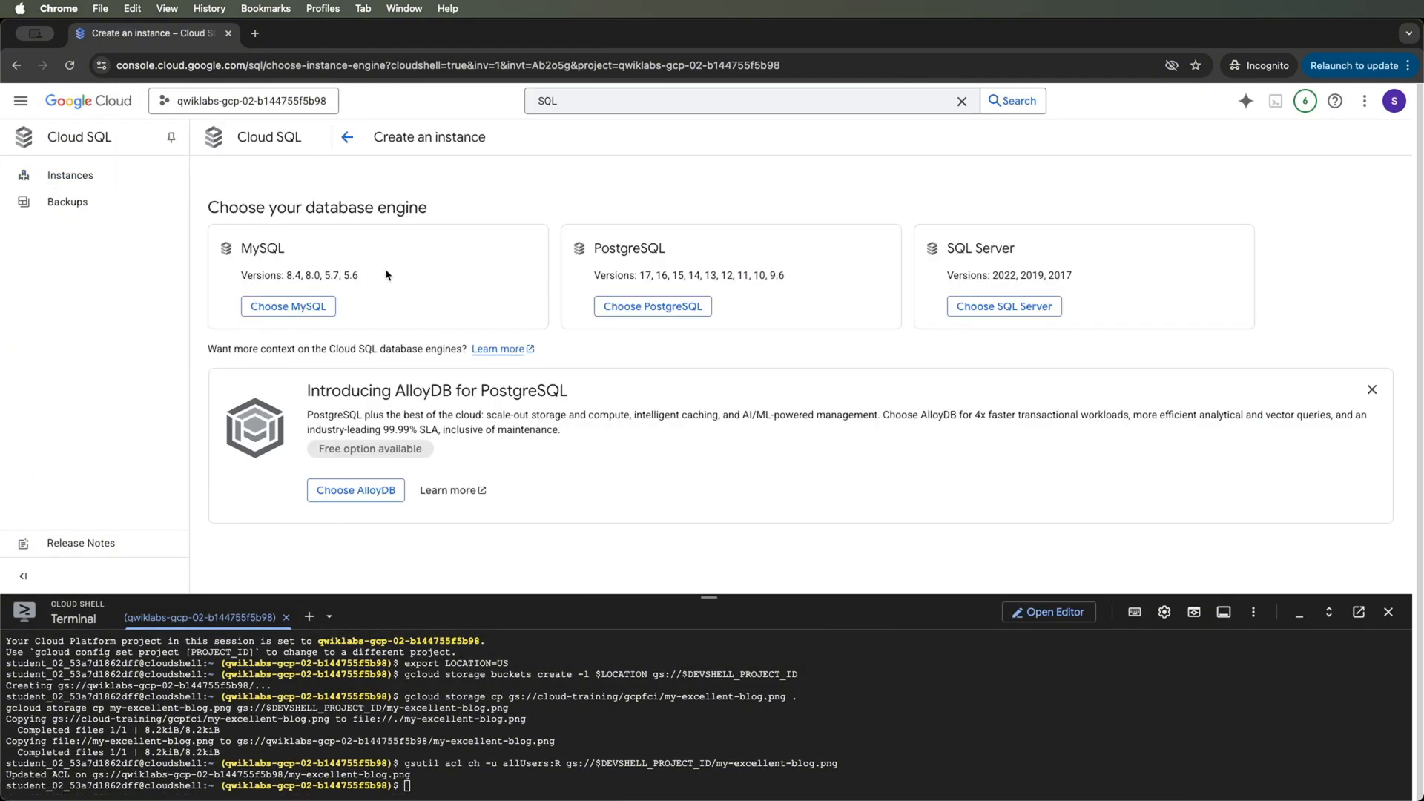
click(300, 310)
- Choose the Enterprise edition with the Sandbox preset for the MySQL instance
click(425, 265)
scroll(425, 297, down, 4)
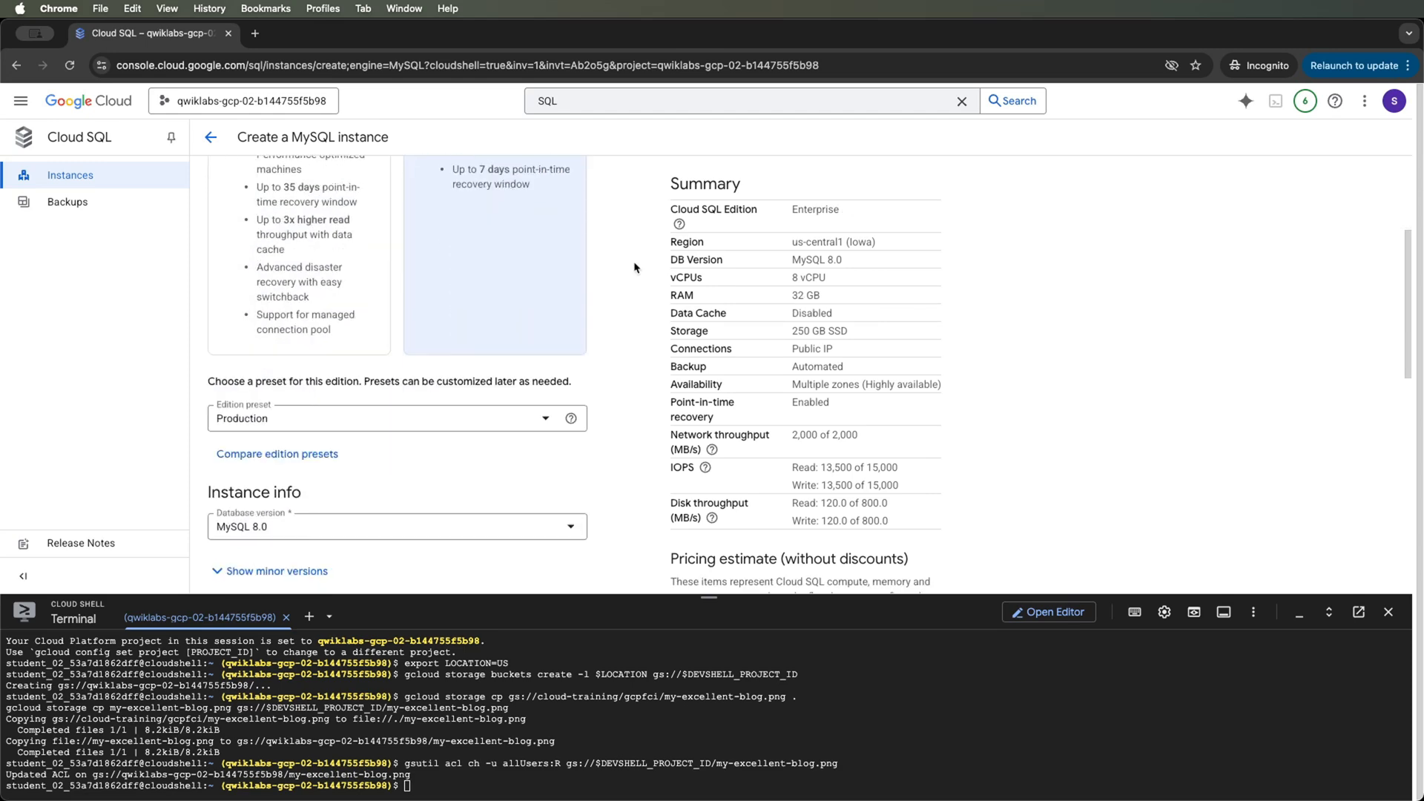
click(371, 389)
click(282, 464)
scroll(312, 410, down, 2)
- Set the instance ID to blog-db and generate a password for the root user
click(312, 410)
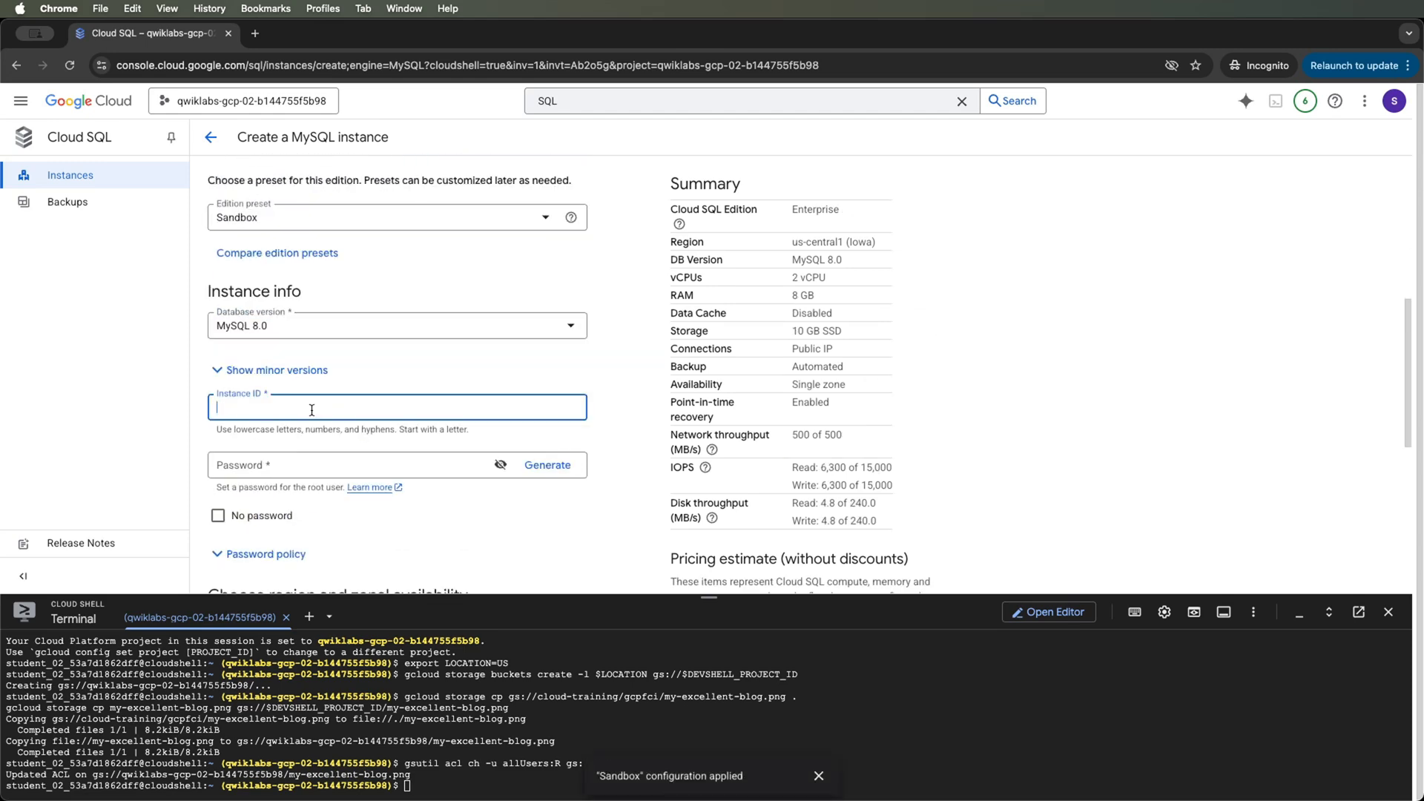
text(blog-db)
click(296, 464)
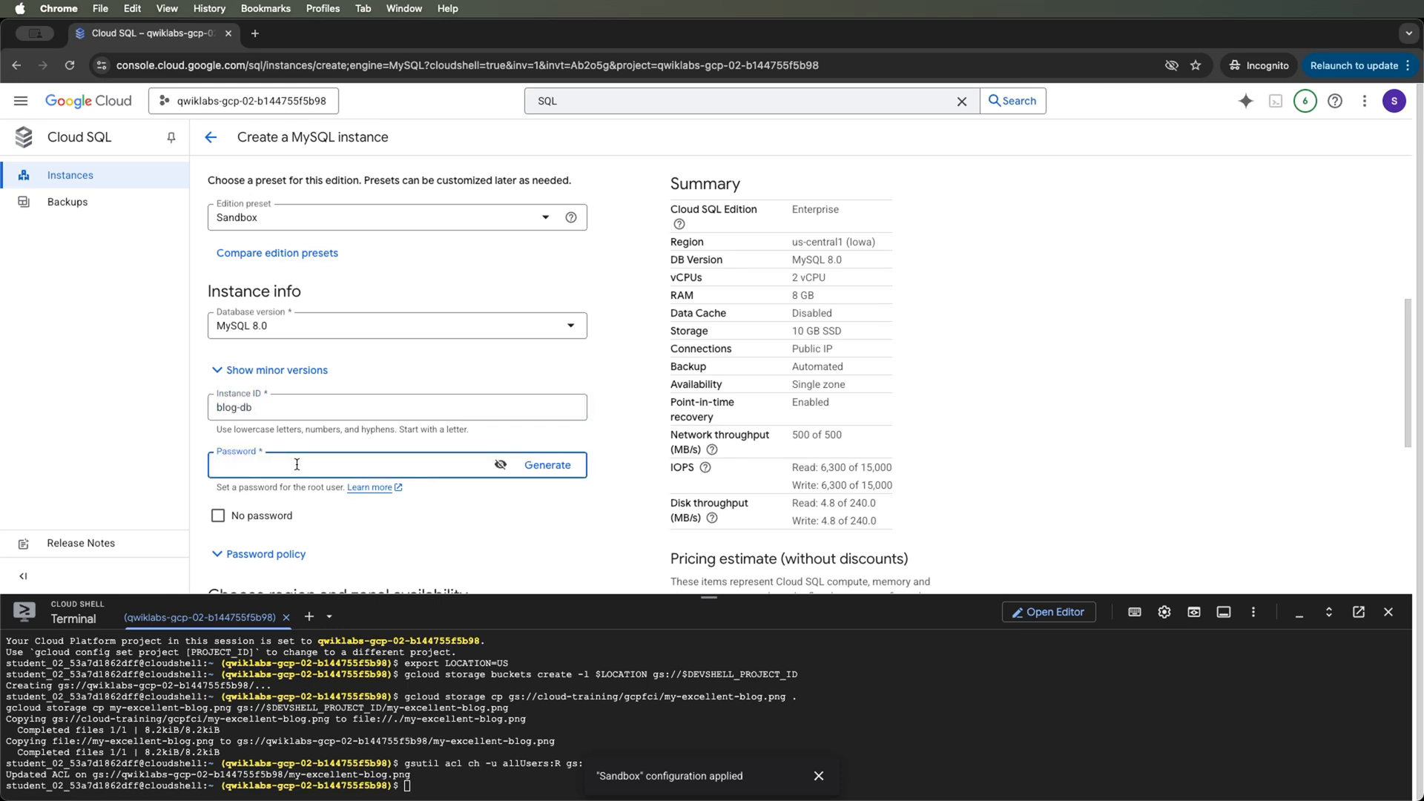
click(548, 465)
click(500, 464)
- Set the database instance's region to us-east4 (Northern Virginia)
scroll(444, 333, down, 5)
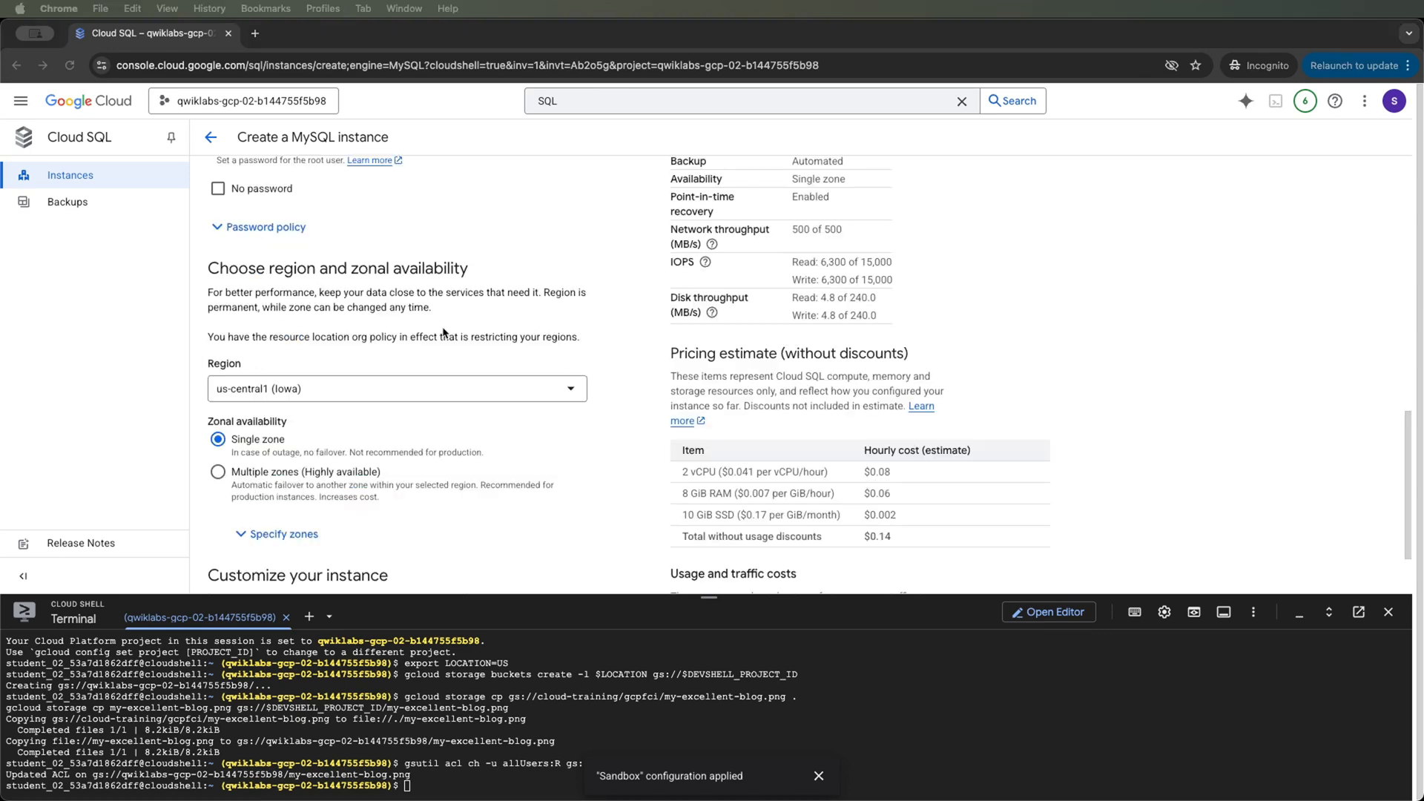
click(420, 389)
click(312, 523)
scroll(251, 416, down, 1)
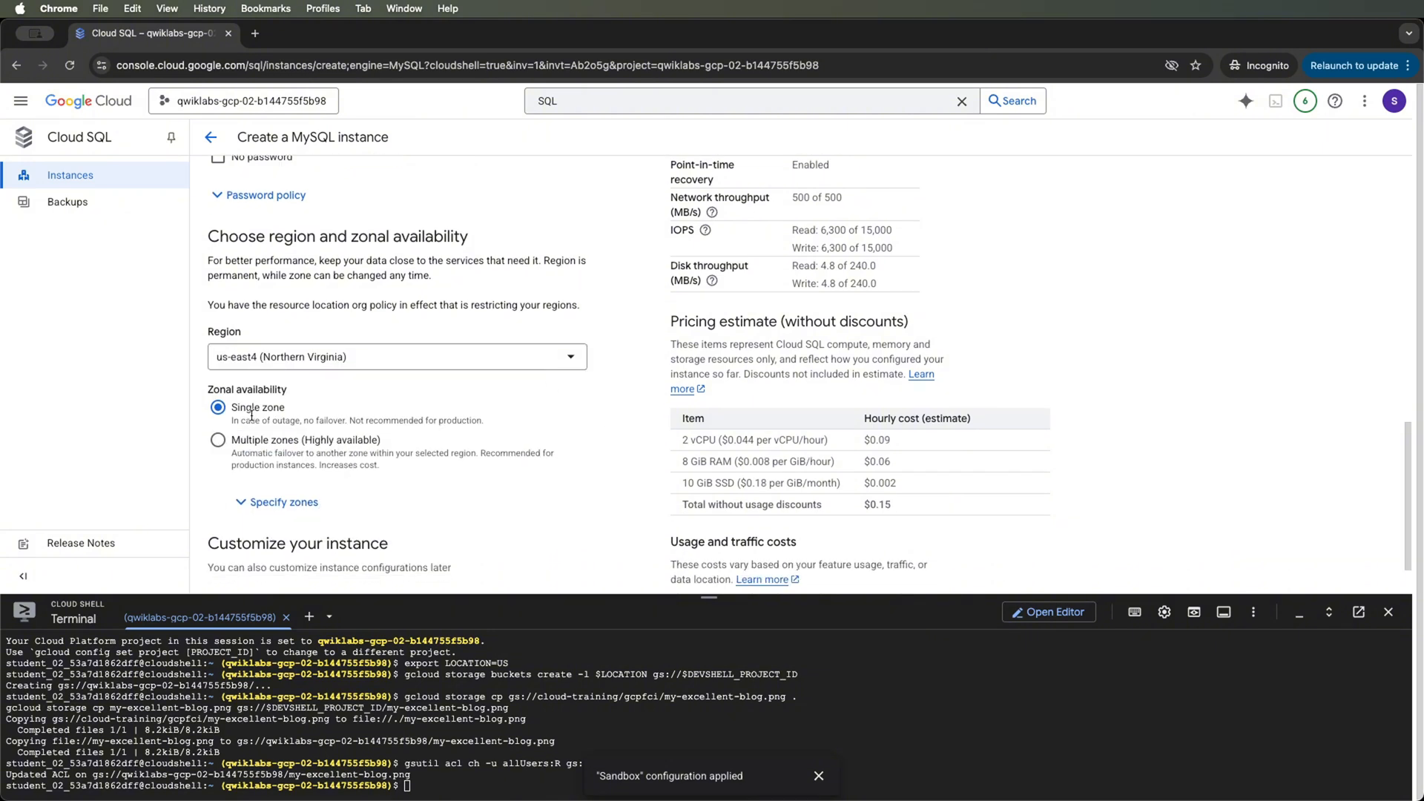
- Set the primary zone to us-east4-a and create the MySQL instance
click(284, 503)
scroll(319, 445, down, 2)
click(319, 412)
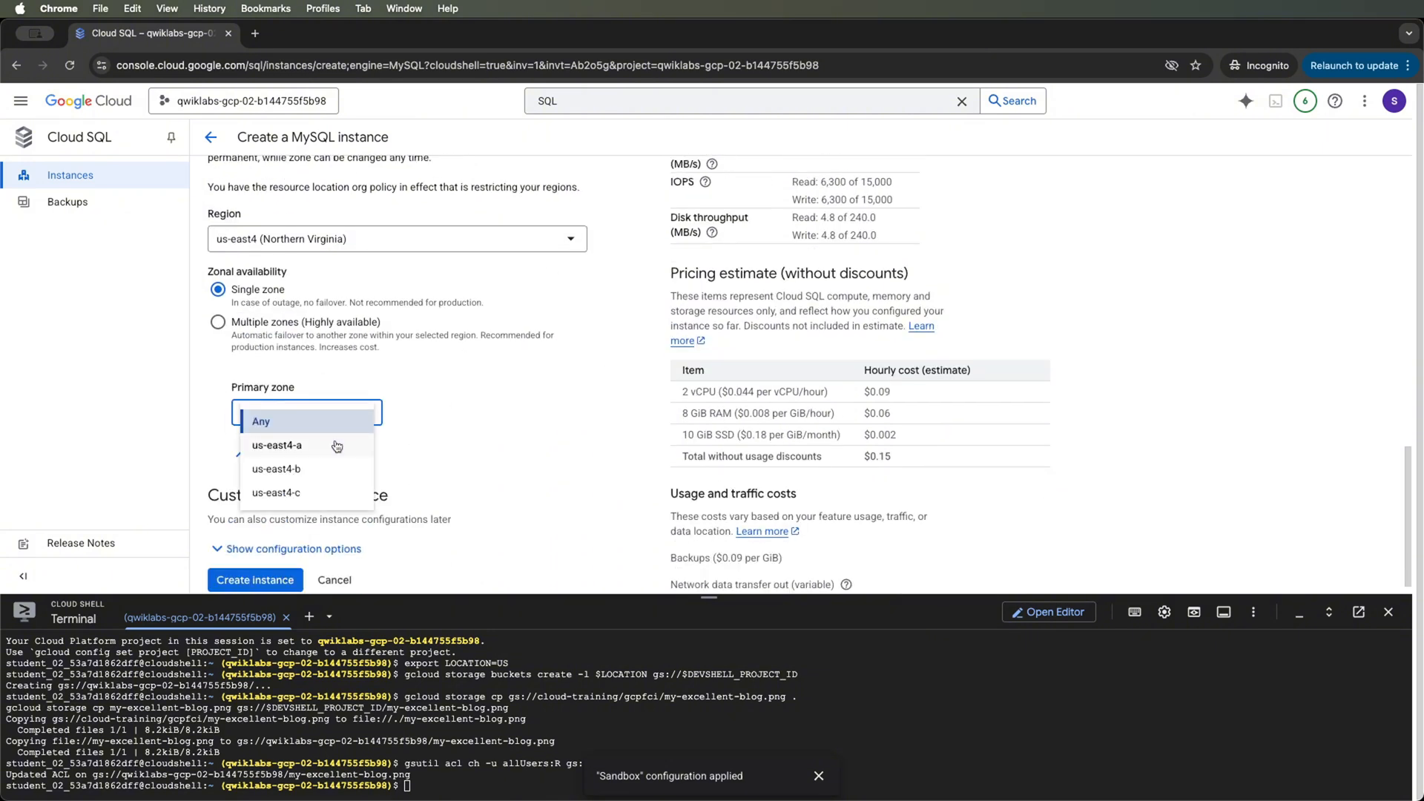
click(337, 446)
scroll(281, 519, down, 1)
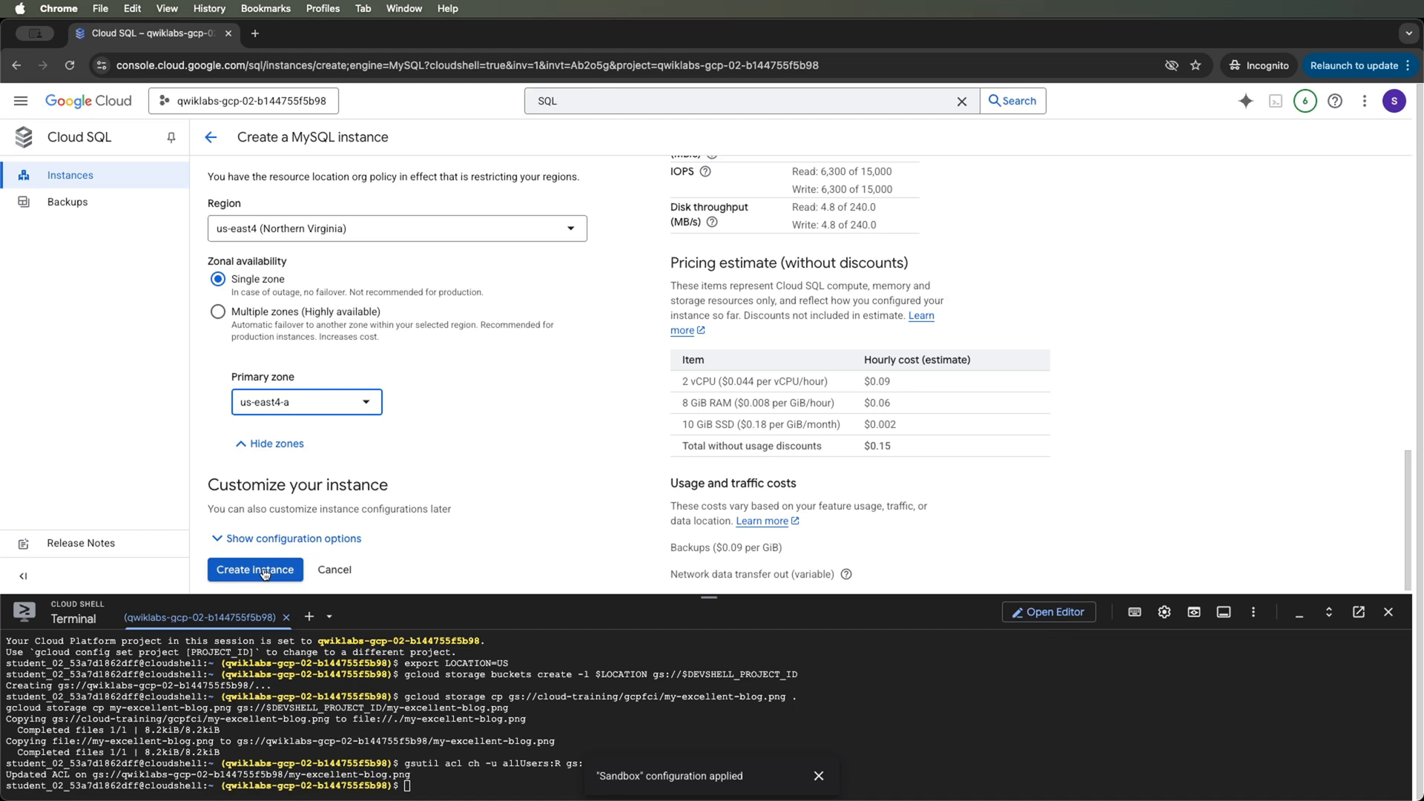
click(264, 572)
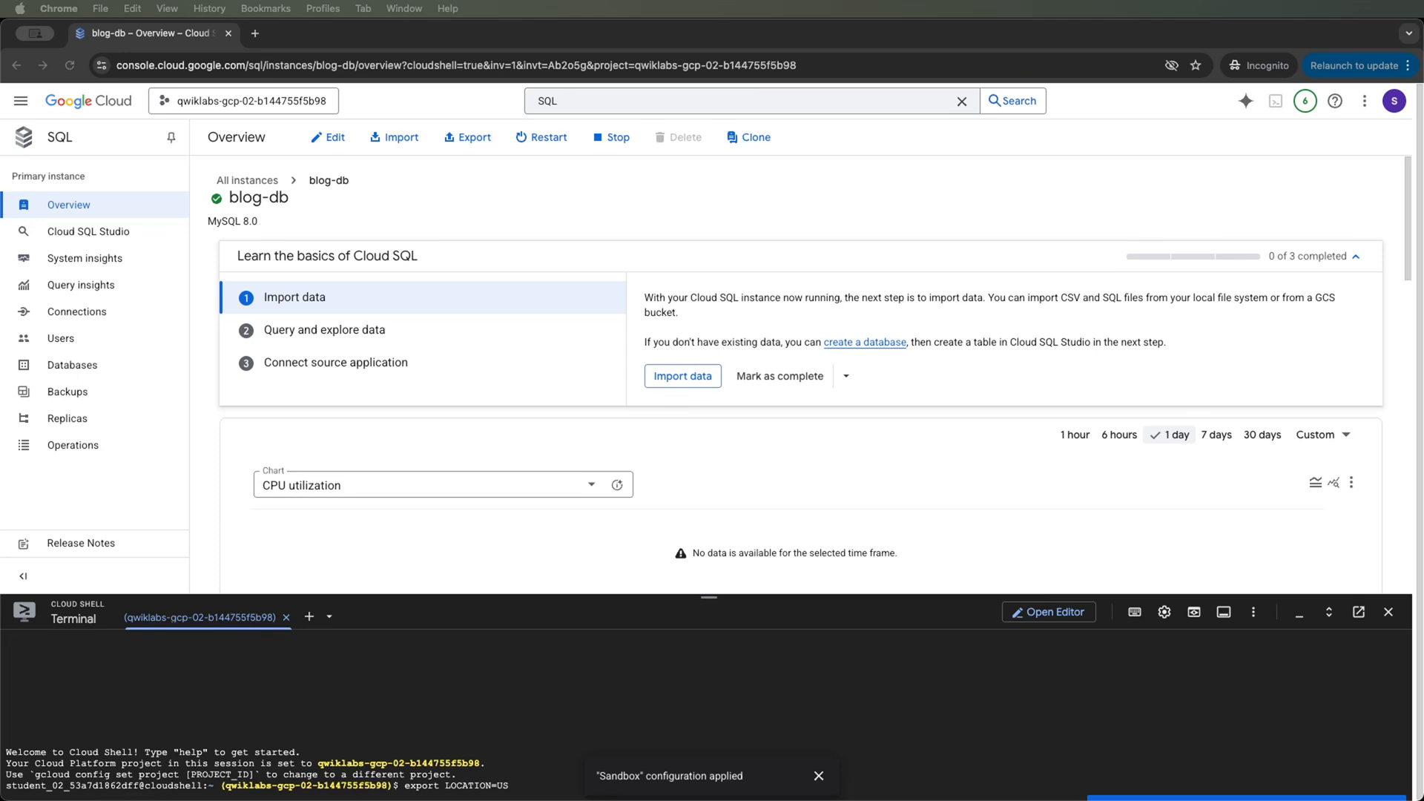
- Review the connection details of the blog-db instance on its overview page
scroll(572, 296, down, 10)
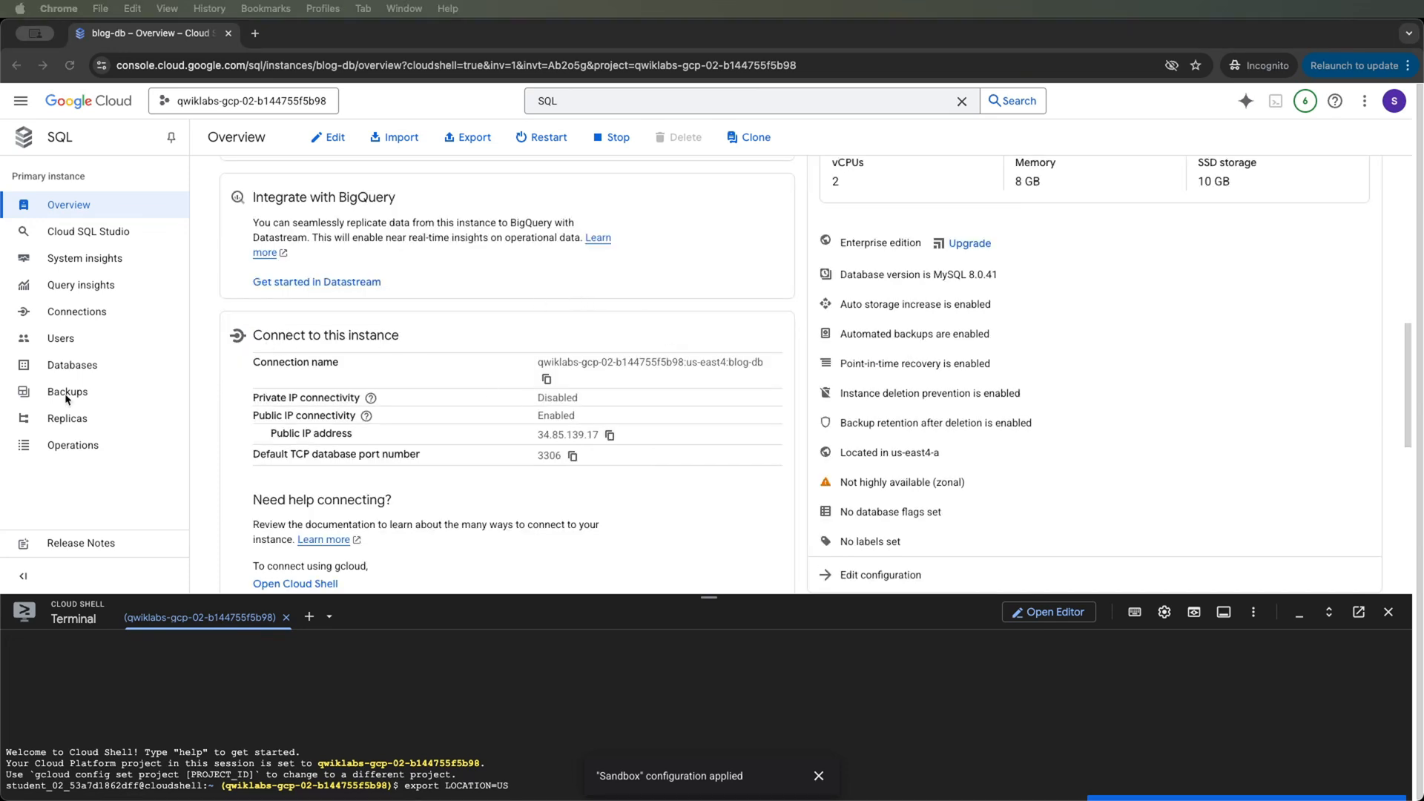
- Add a built-in user account named bloguser with a generated password to the blog-db instance
click(62, 342)
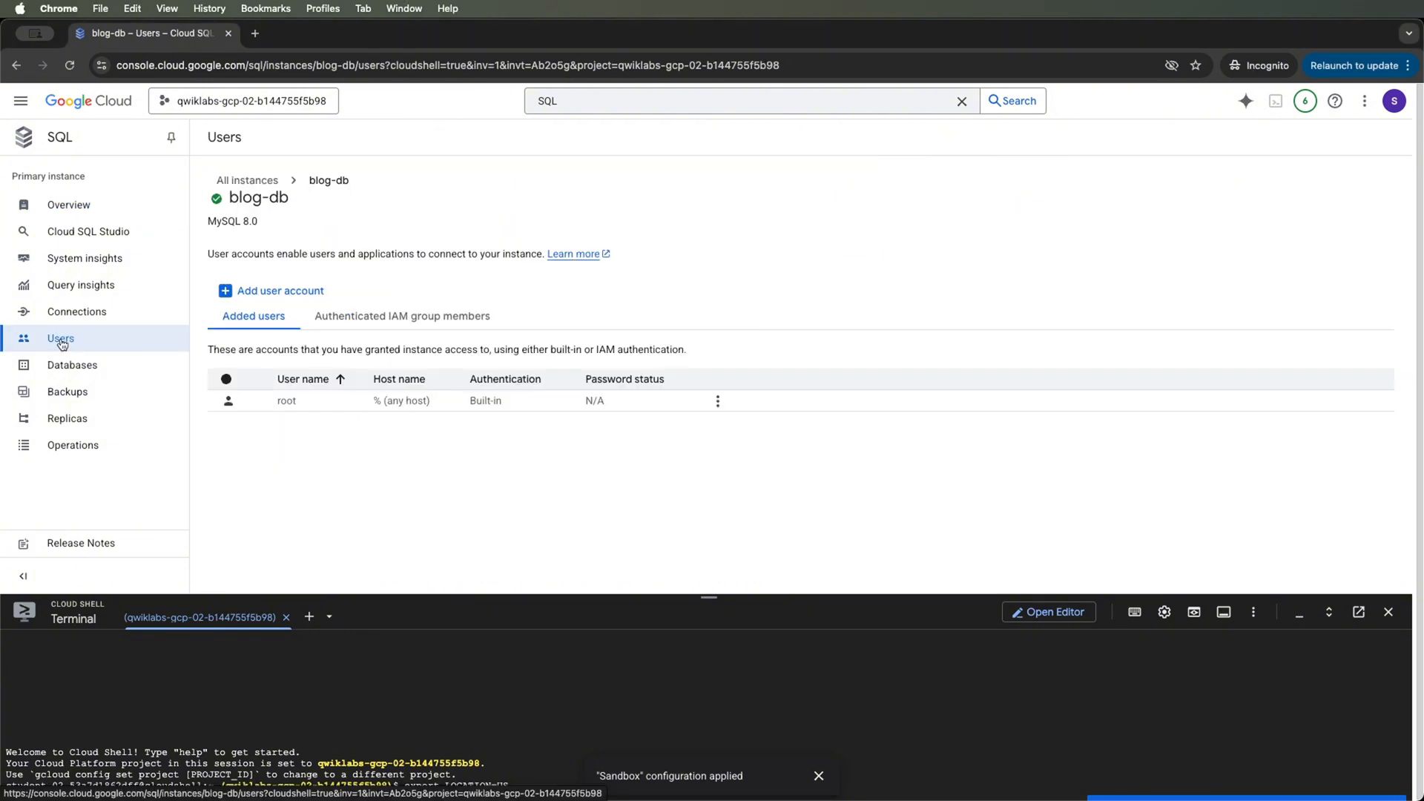
click(281, 292)
text(bloguser)
click(1166, 307)
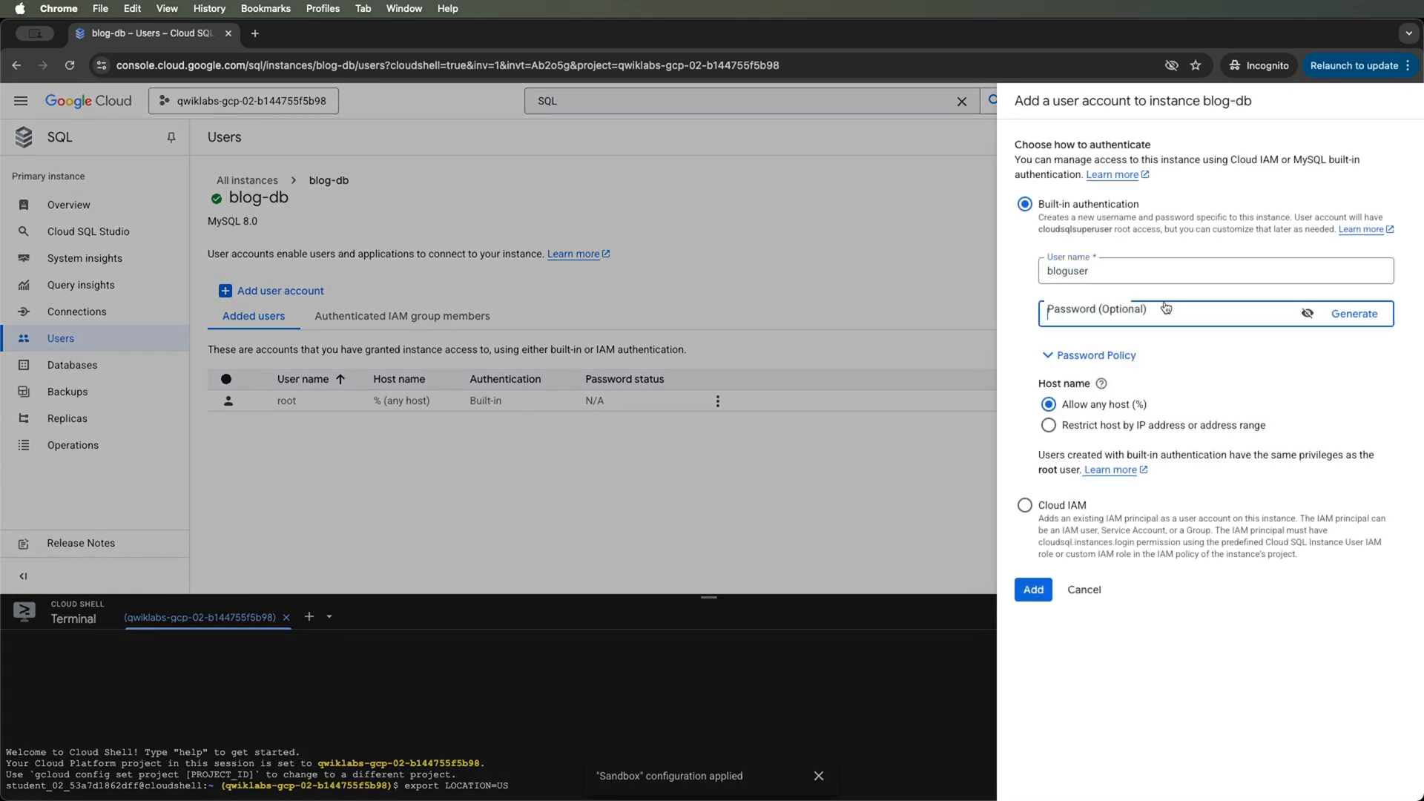
click(1354, 313)
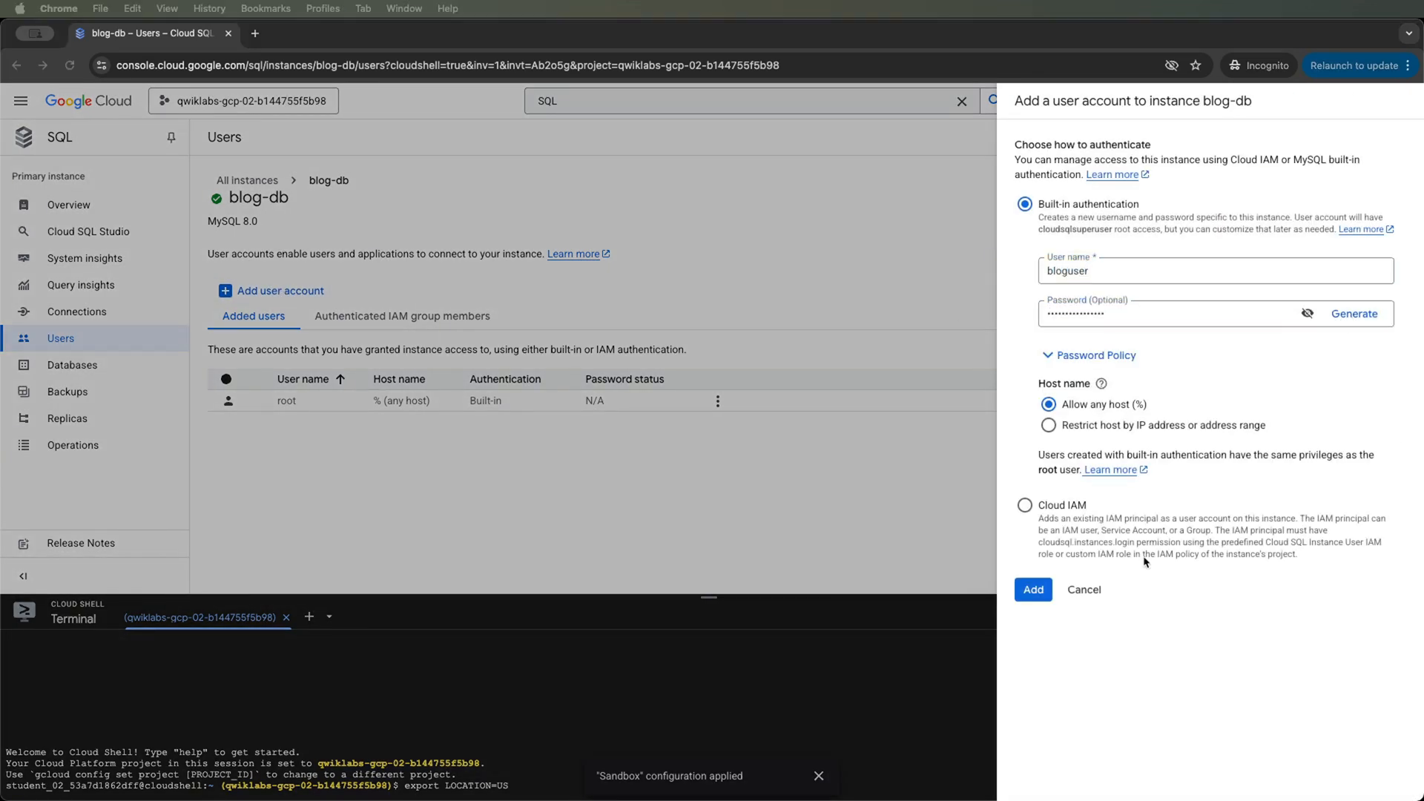
click(1033, 590)
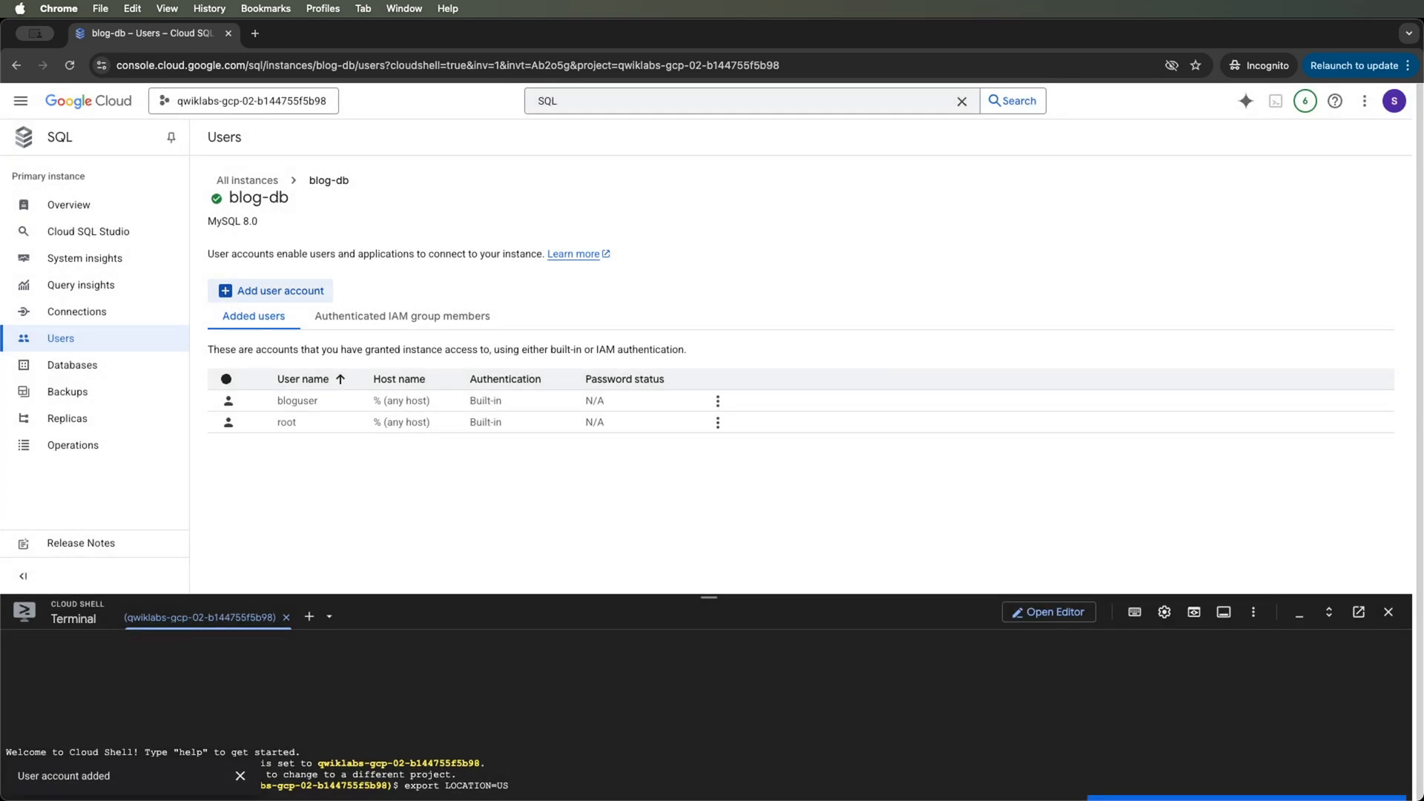
- Add an authorized network named "web fron end" with range 34.85.139.17/32 to blog-db's connections and save it
click(90, 313)
click(328, 259)
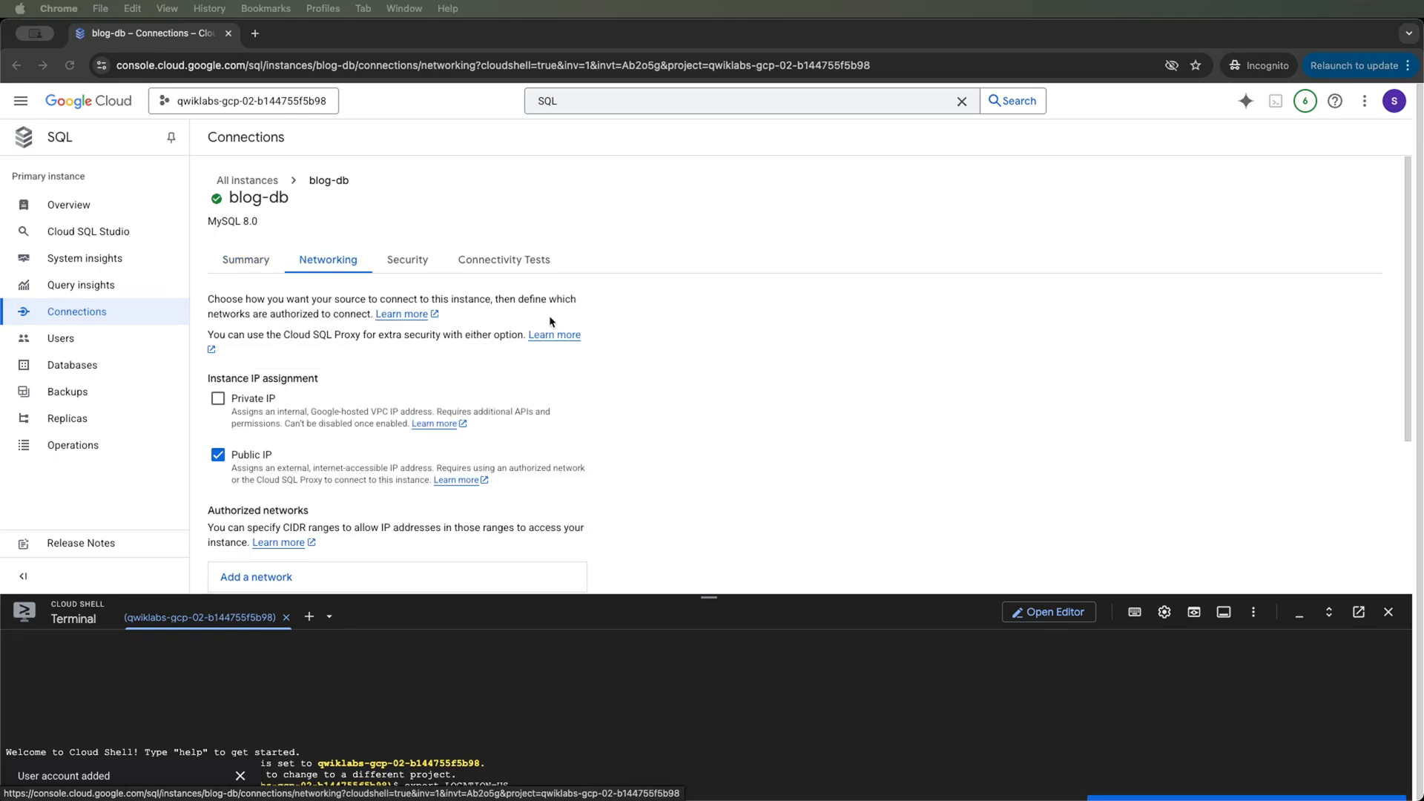
scroll(337, 276, down, 4)
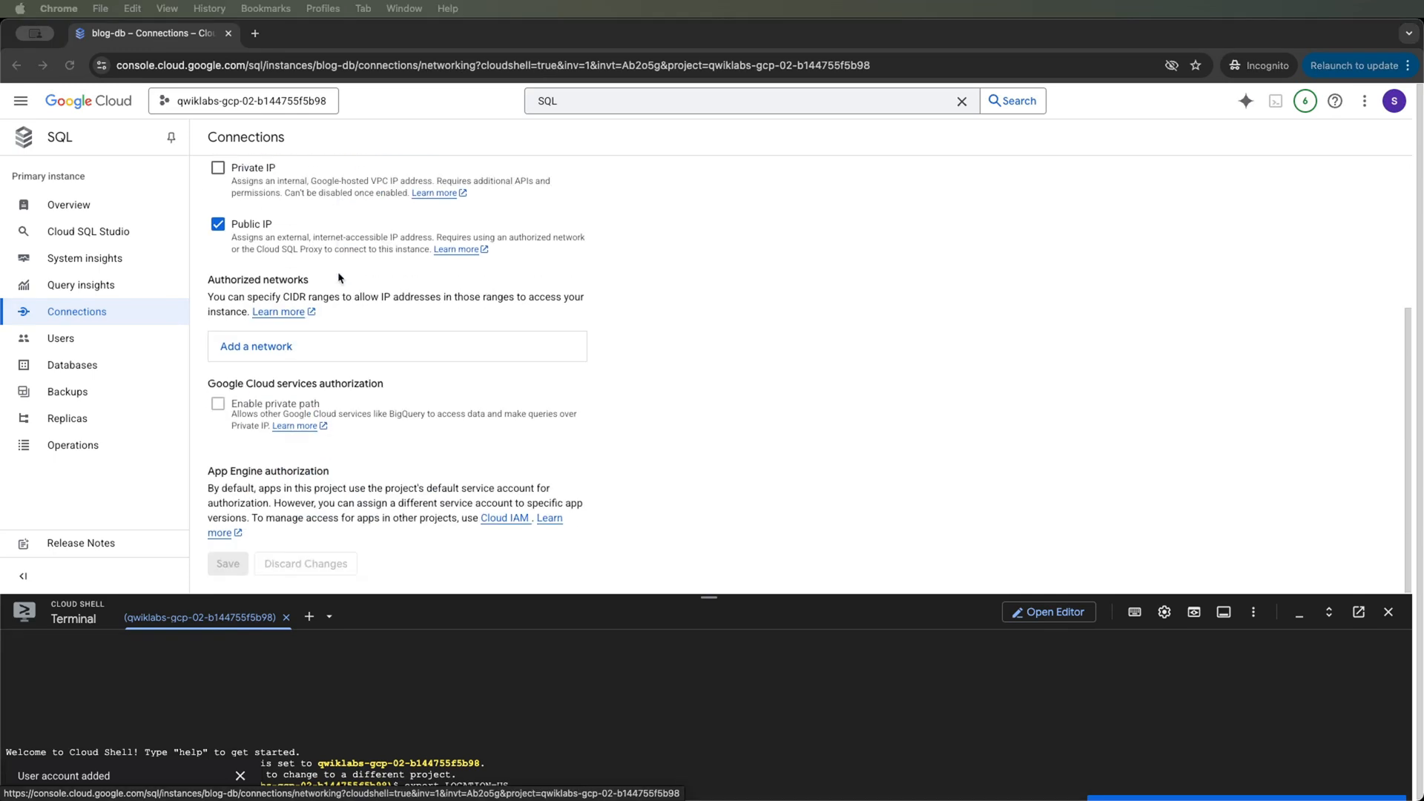
click(259, 352)
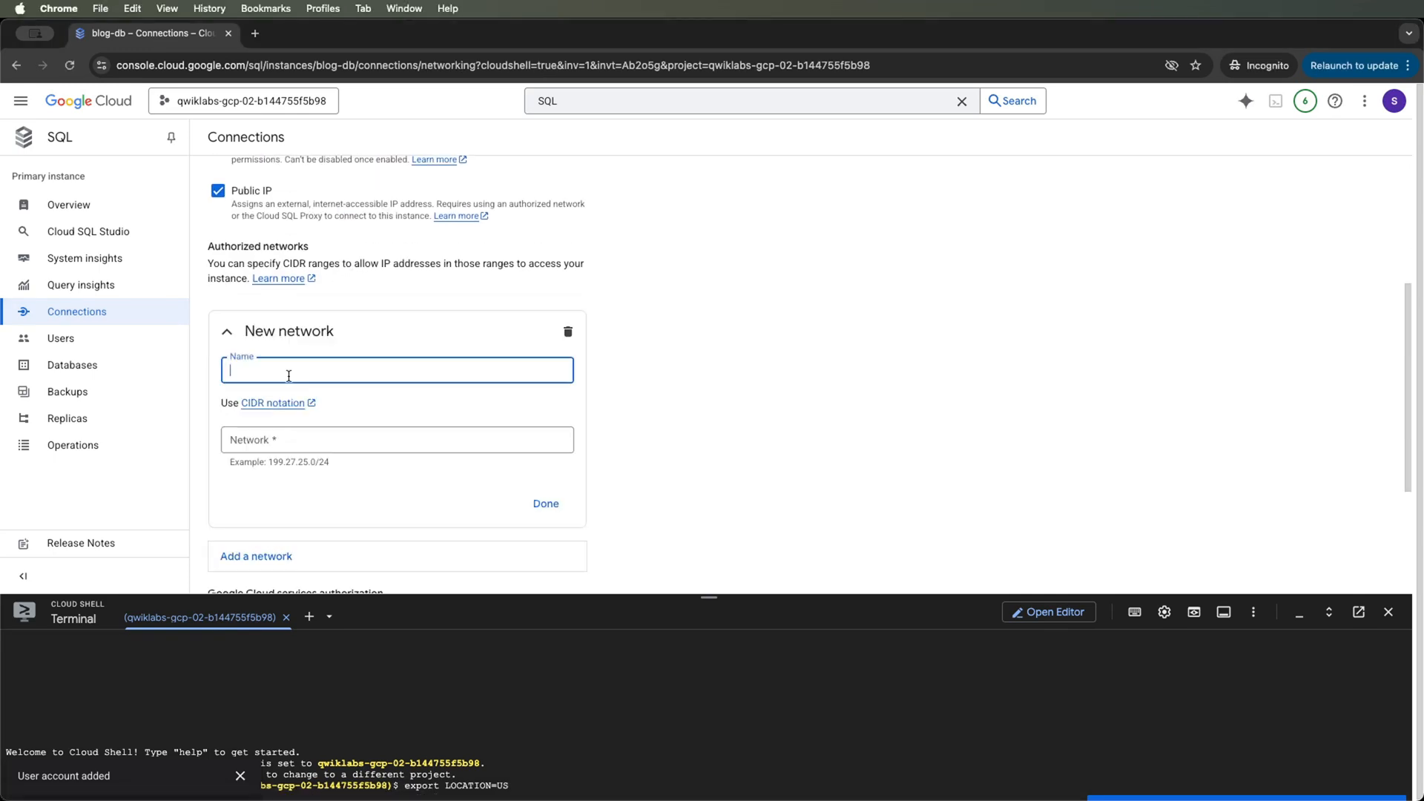
text(web fron end)
click(310, 438)
text(34.85.139.17)
scroll(326, 415, down, 1)
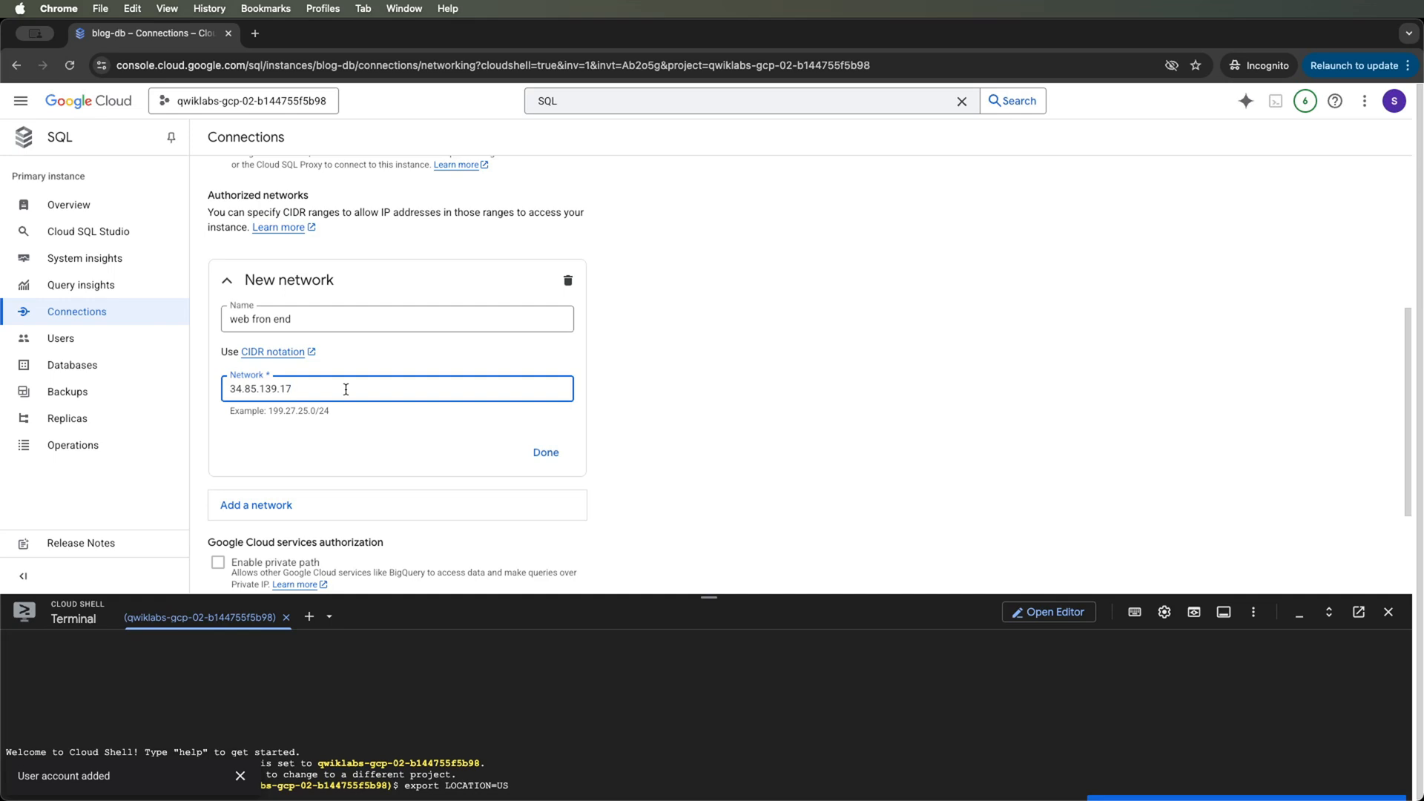
text(/32)
click(555, 453)
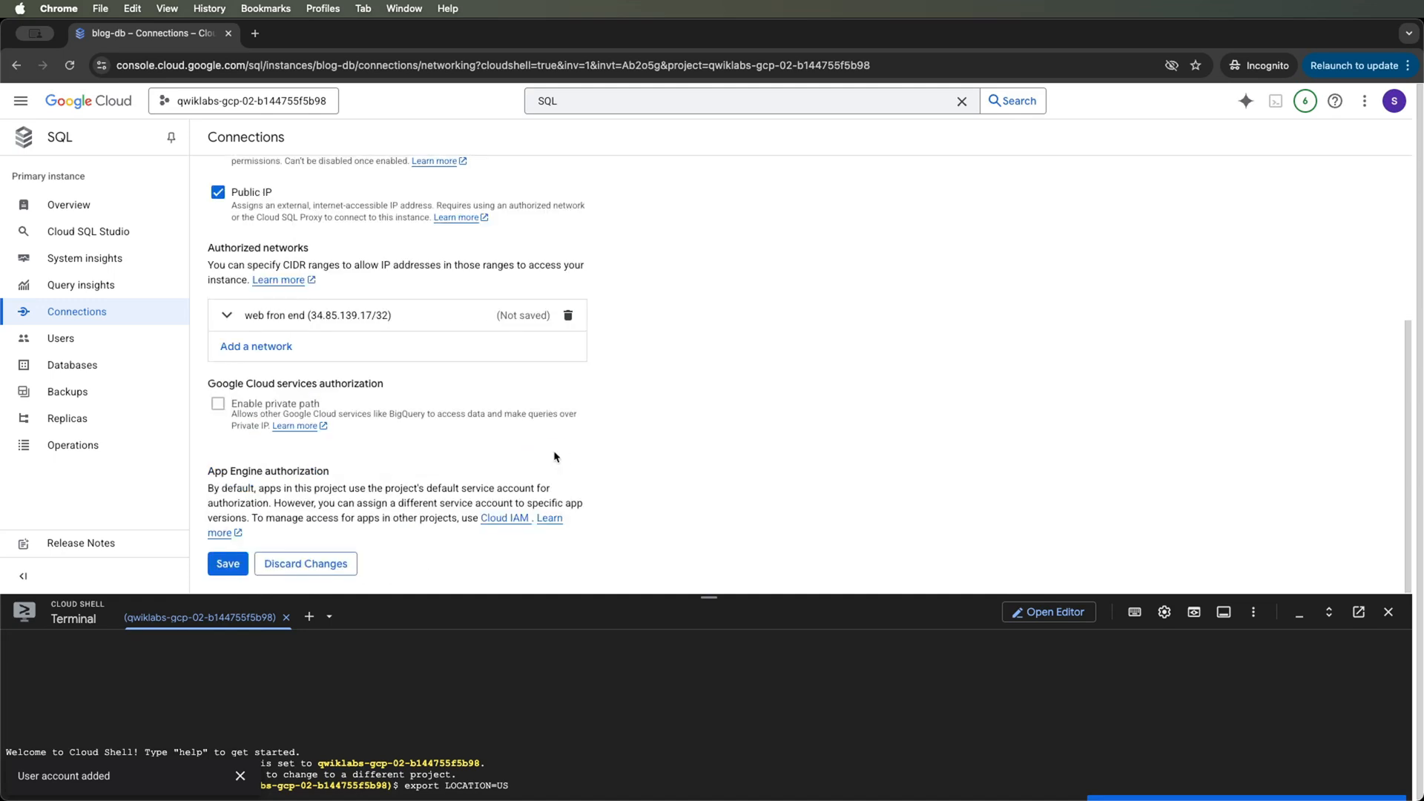
click(227, 565)
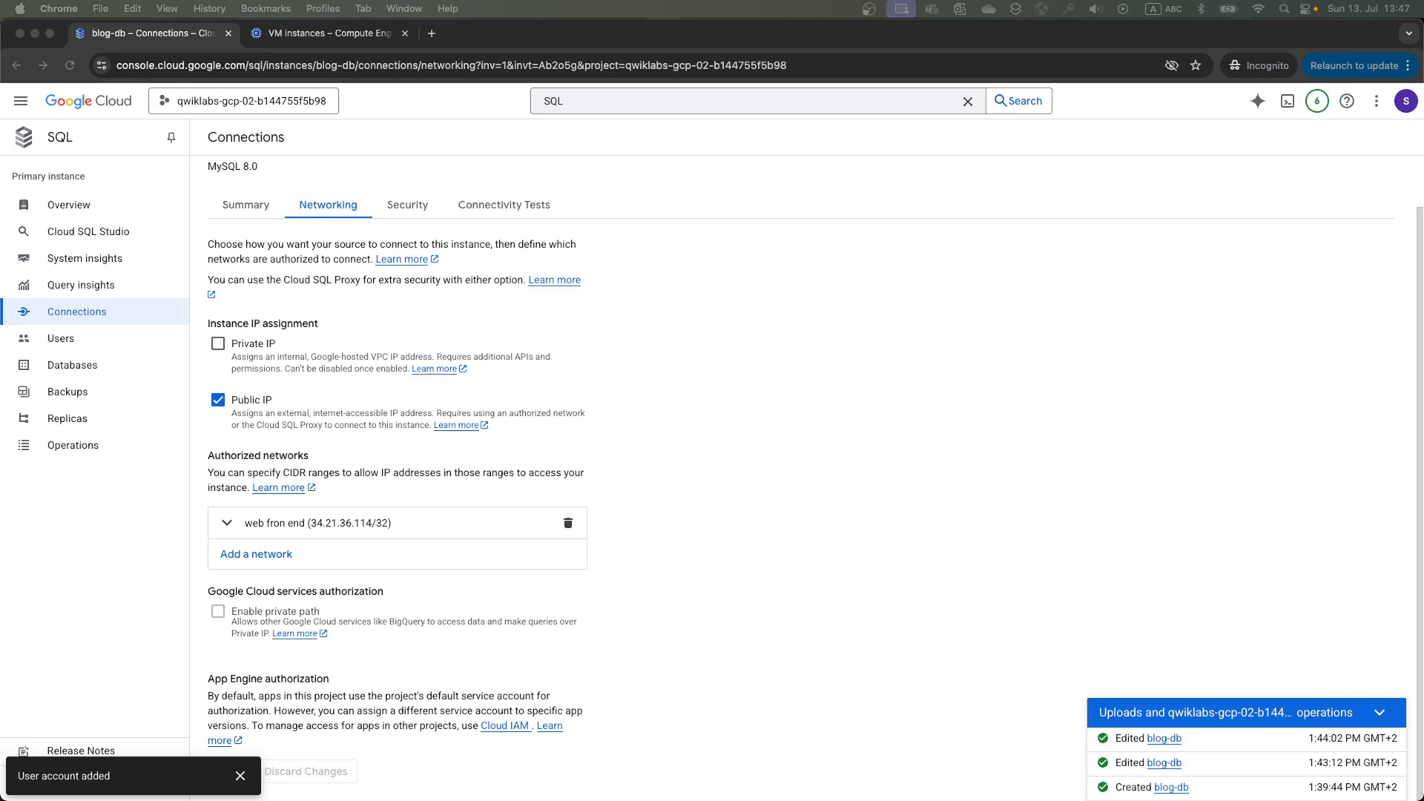
- Close the extra VM instances browser tab and go to Compute Engine's VM instances list
click(247, 419)
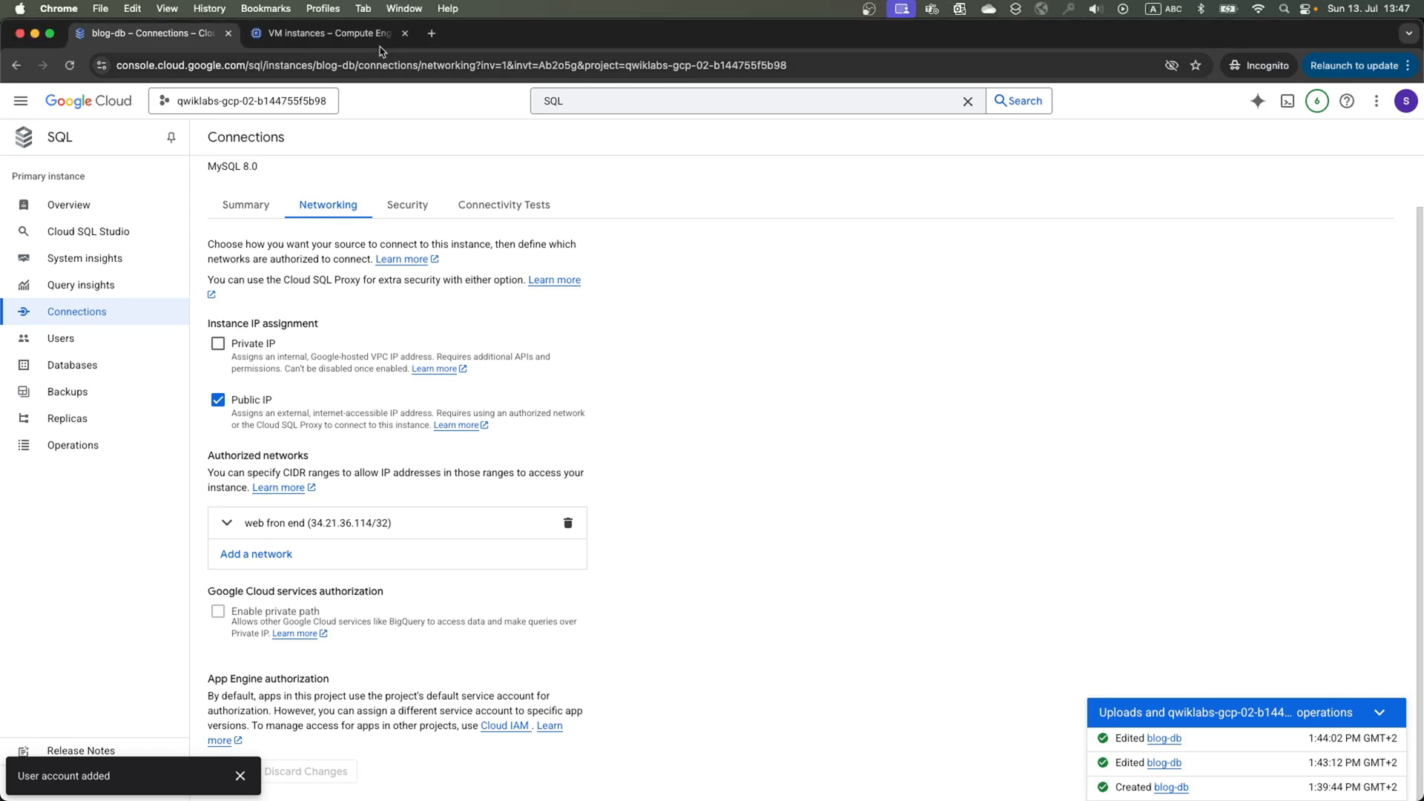
click(405, 33)
click(615, 97)
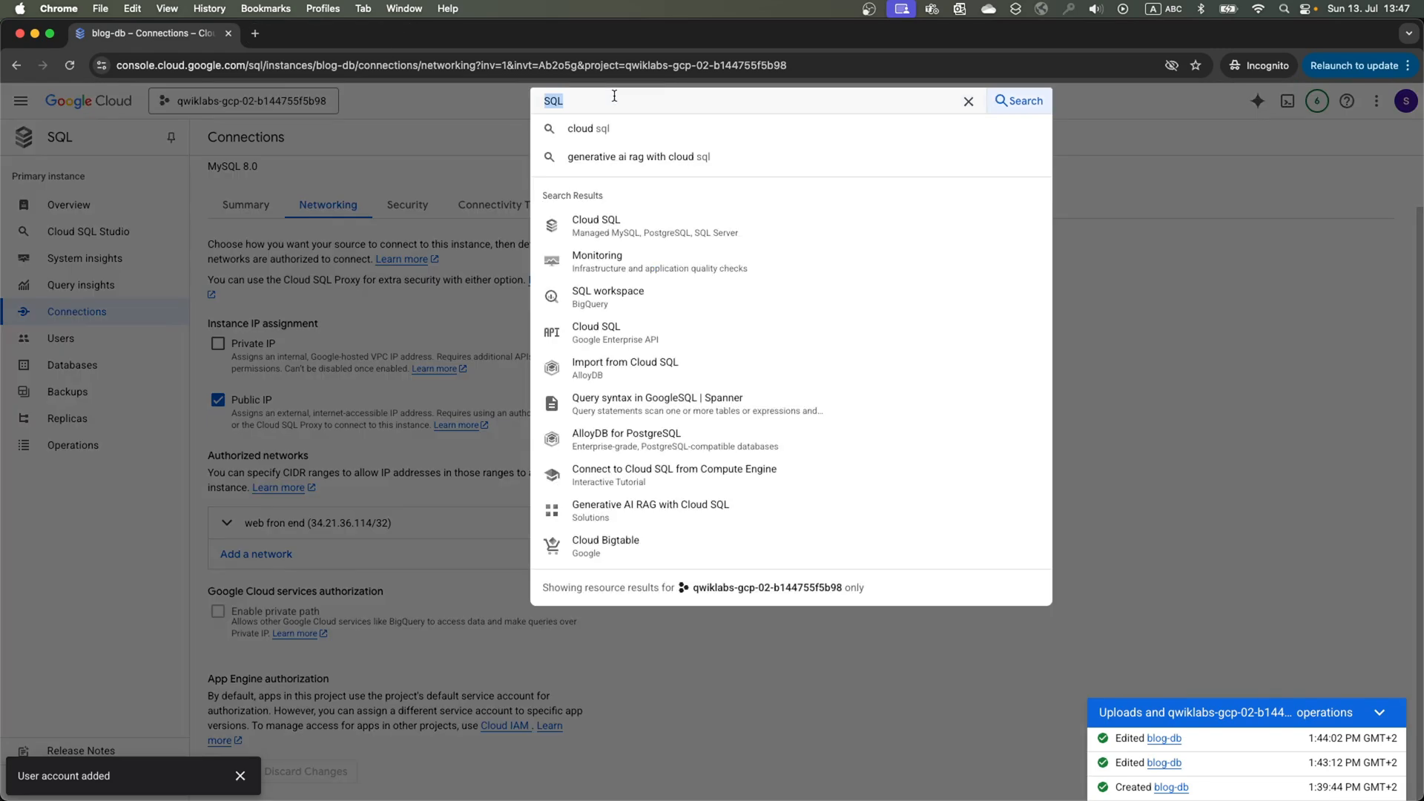
text(comp)
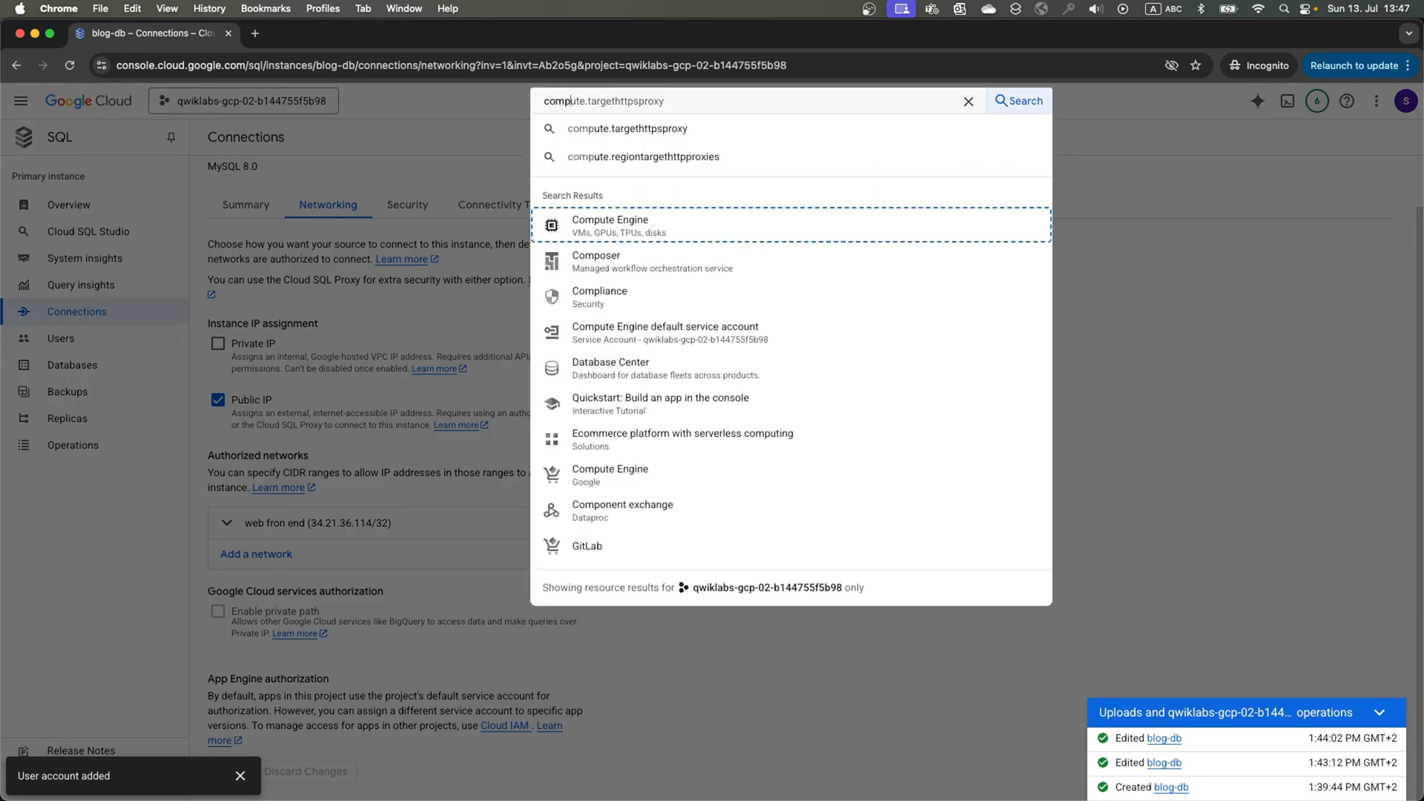
key(Return)
click(80, 255)
- Open an in-browser SSH session to the bloghost VM and dismiss the notice about the IAP-secured tunnel role
click(878, 283)
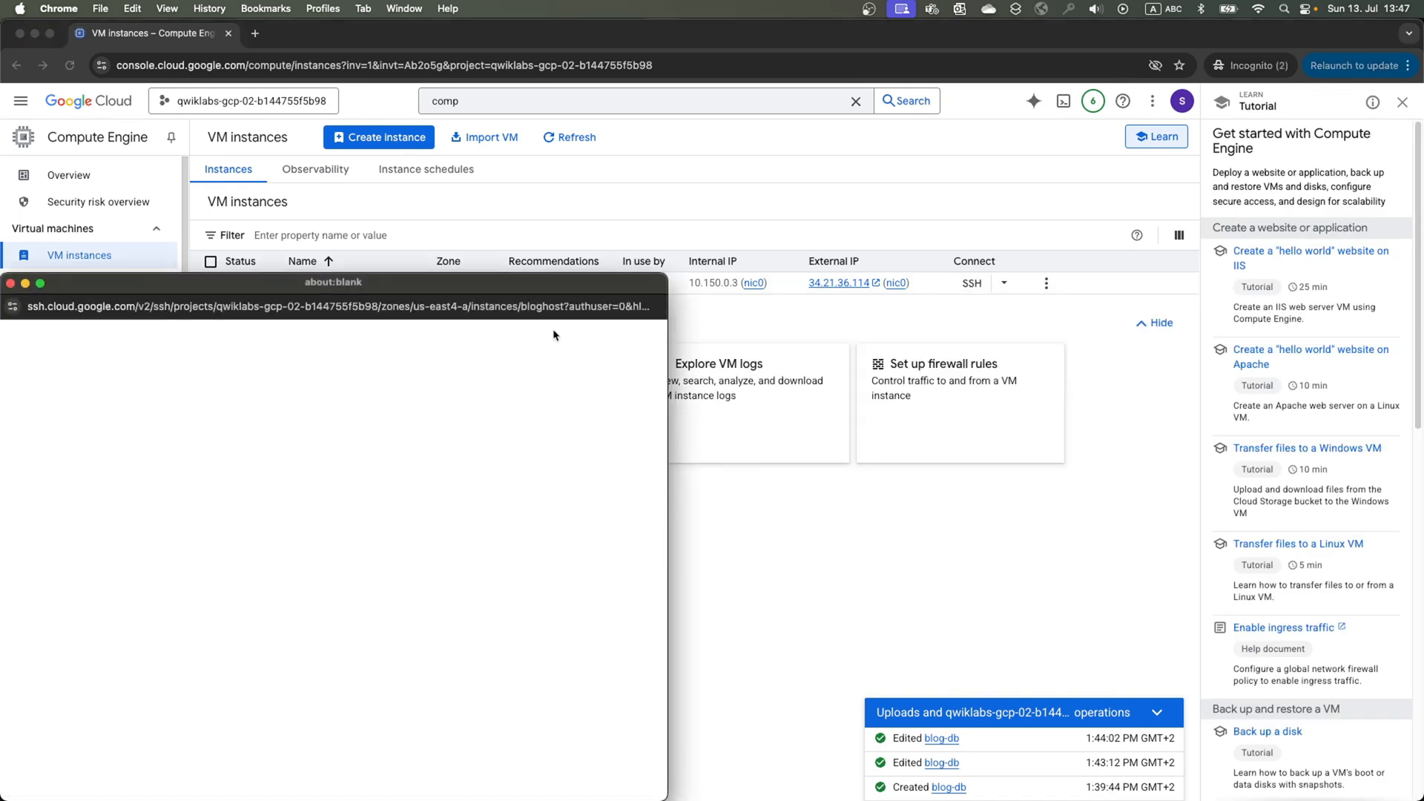
drag(537, 179, 1220, 128)
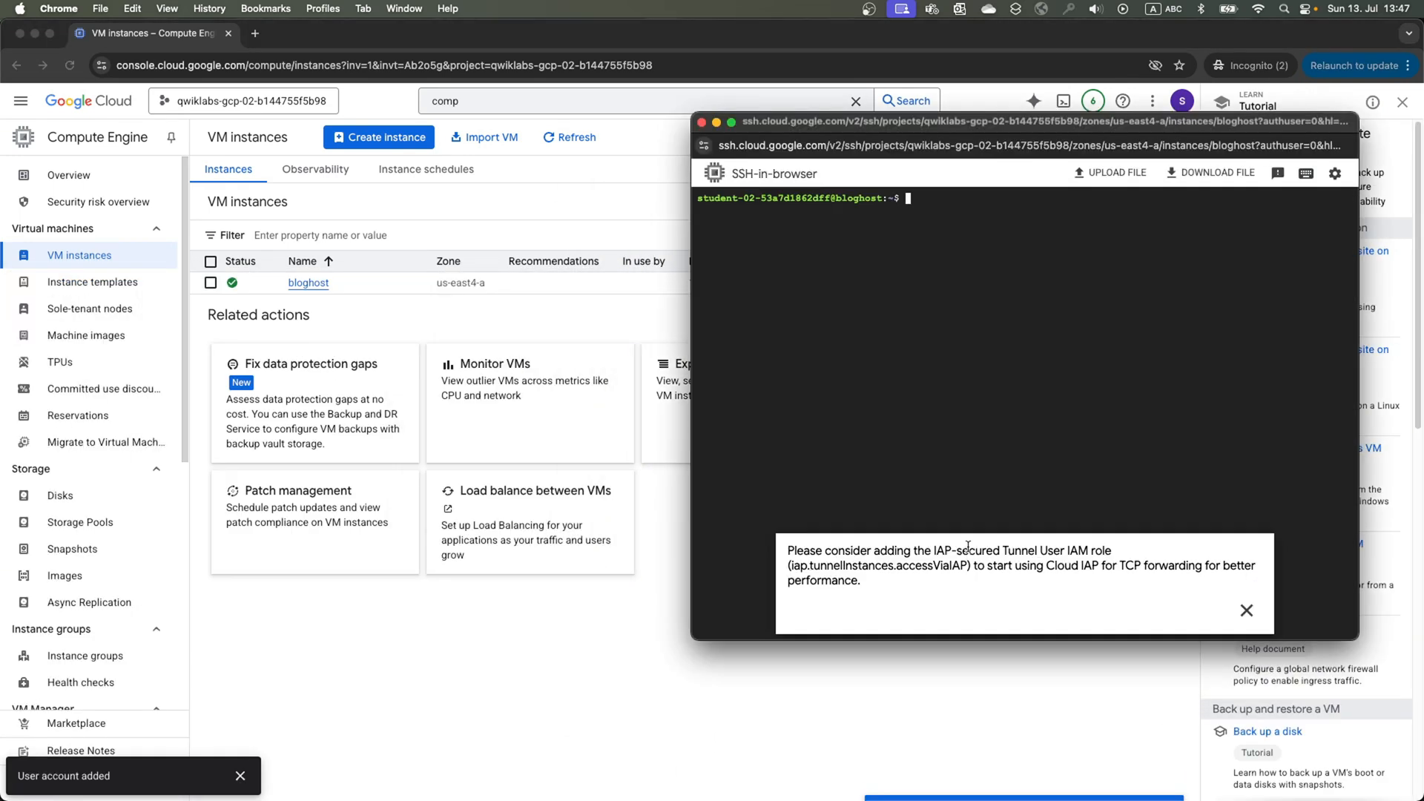
click(1247, 611)
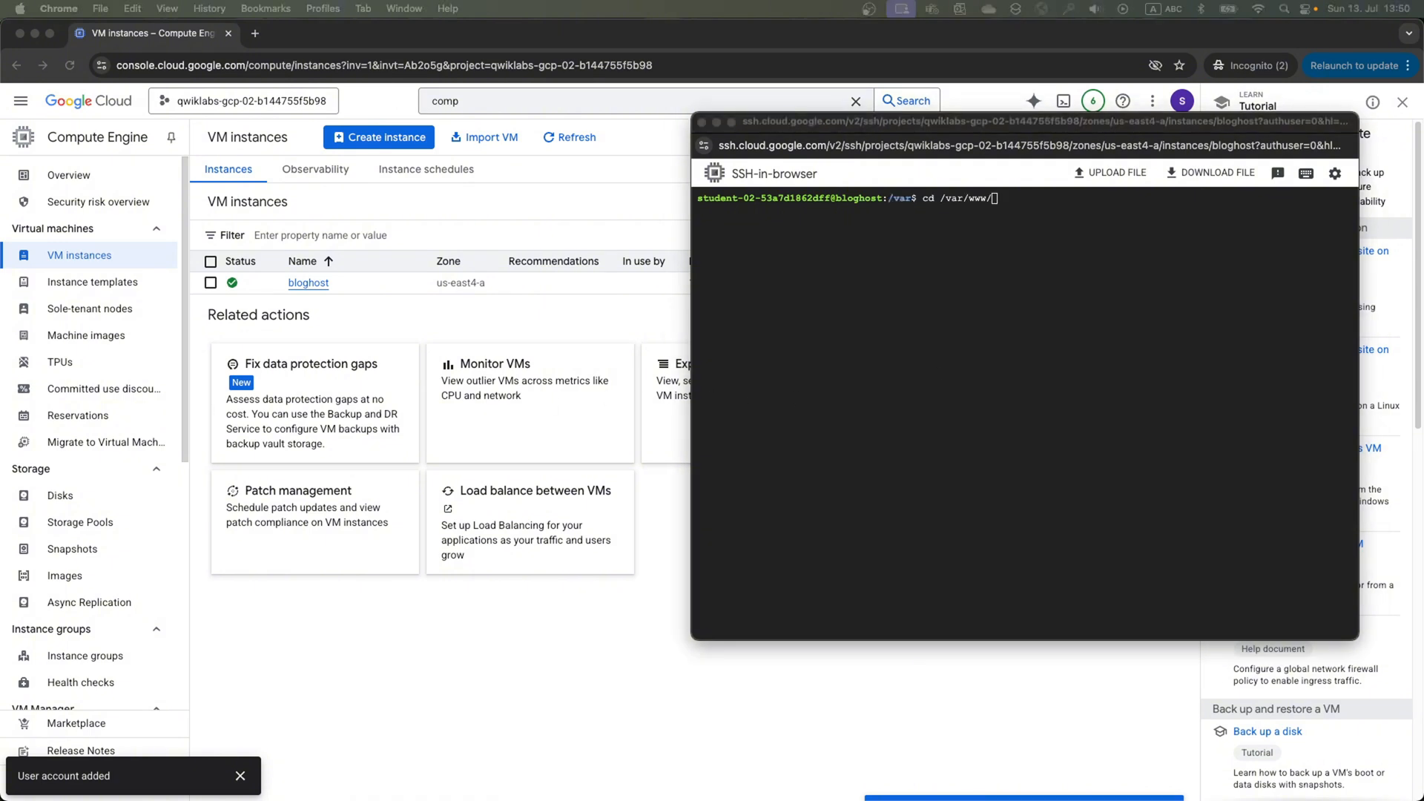
- Change to the /var/www/html/ directory and open a new index.php in nano with sudo
click(1009, 306)
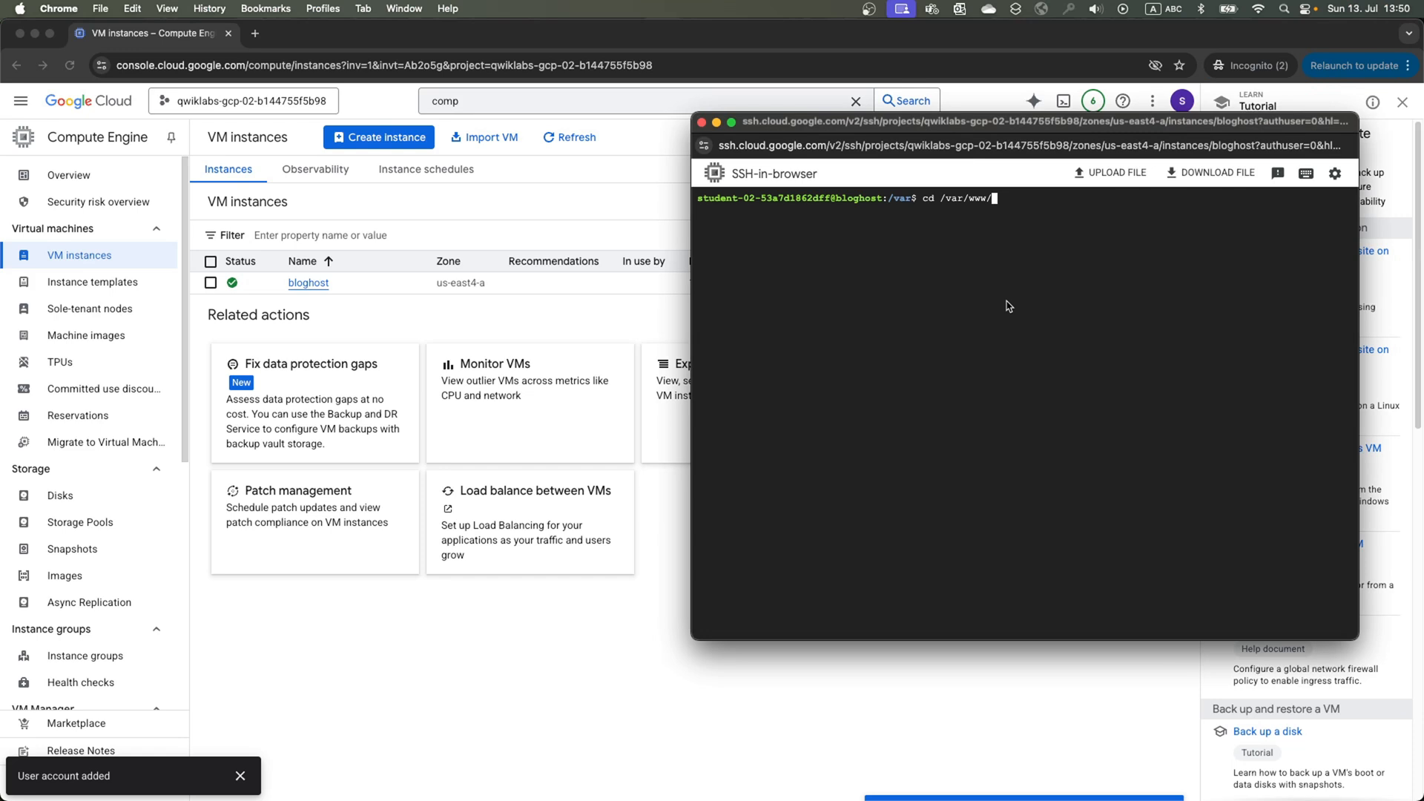
text(html/)
key(Return)
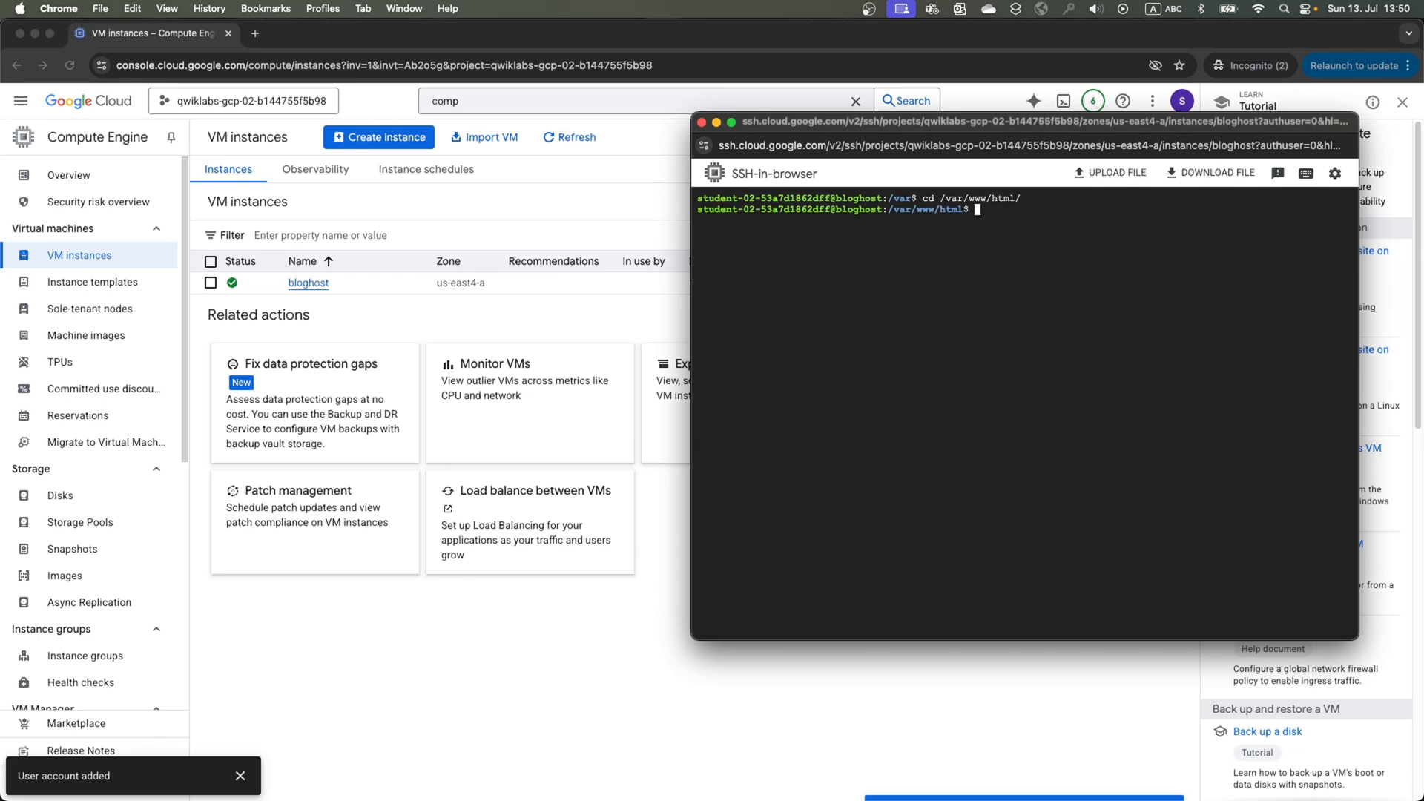
text(sudo nano index.php)
key(Return)
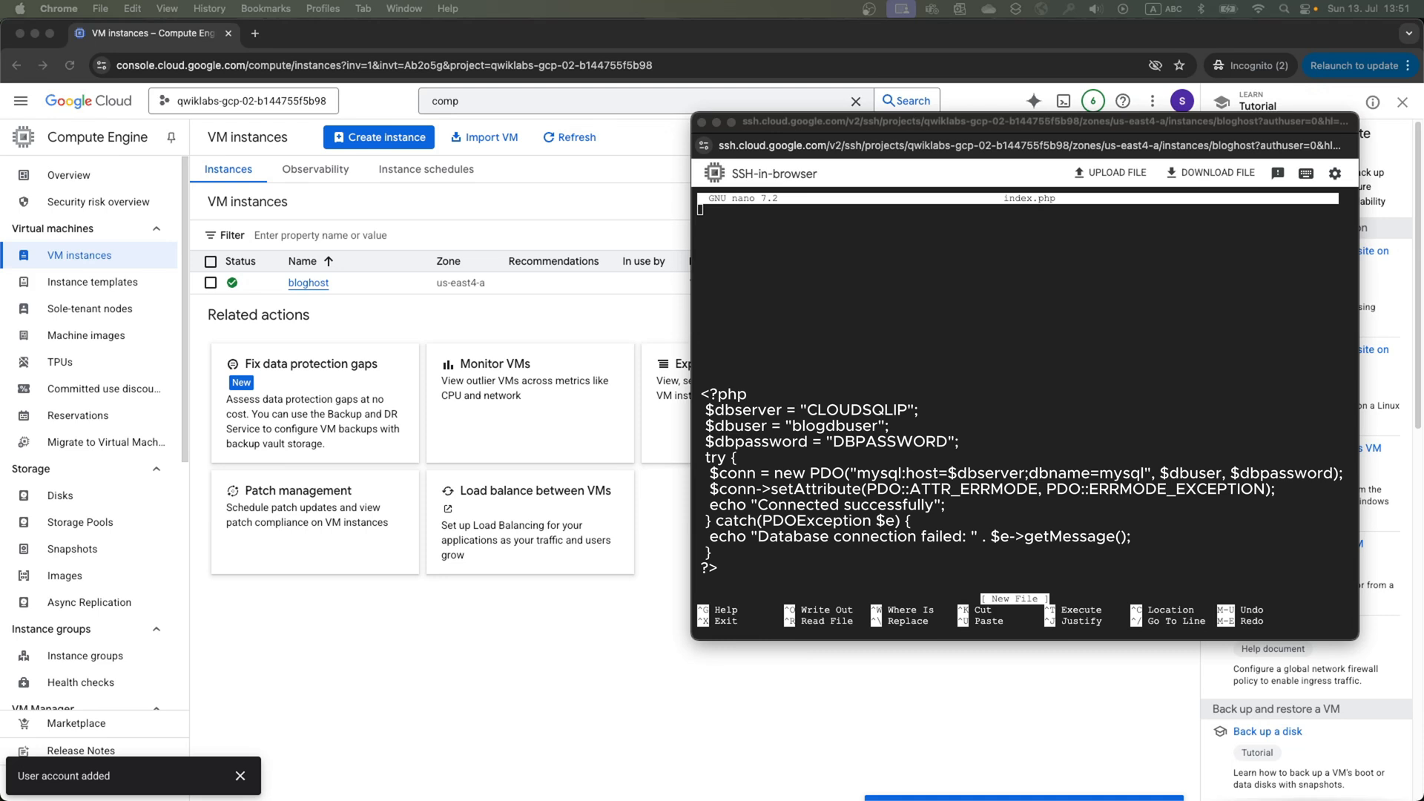
- Paste the blog page's PHP code into index.php and set $dbserver to 34.85.139.17
click(957, 374)
key(super+v)
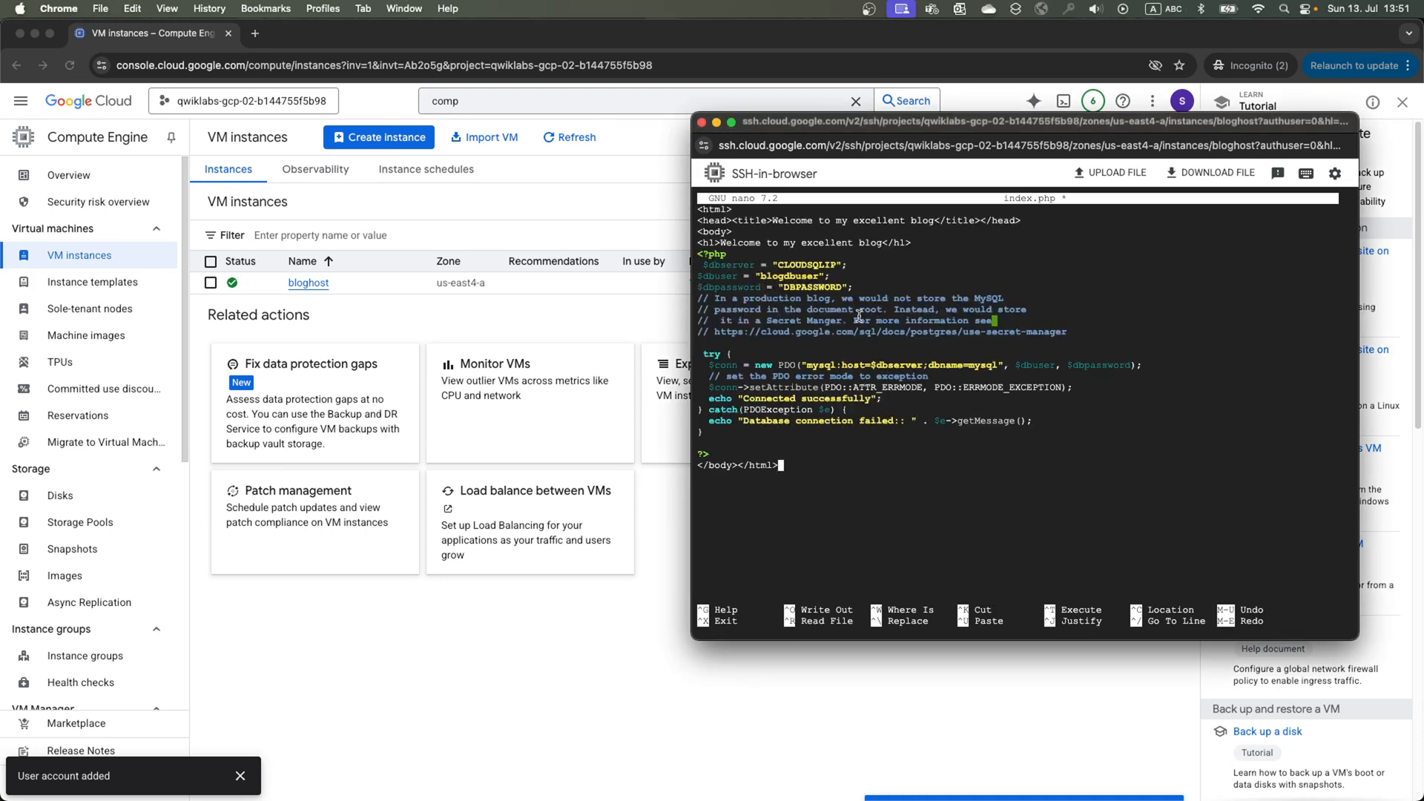
key(Up)
key(Up)
key(Up)
key(Up)
key(Up)
key(Up)
key(Up)
key(Up)
key(Up)
key(Up)
key(Up)
key(Up)
key(Up)
key(Up)
key(Up)
key(Up)
key(Up)
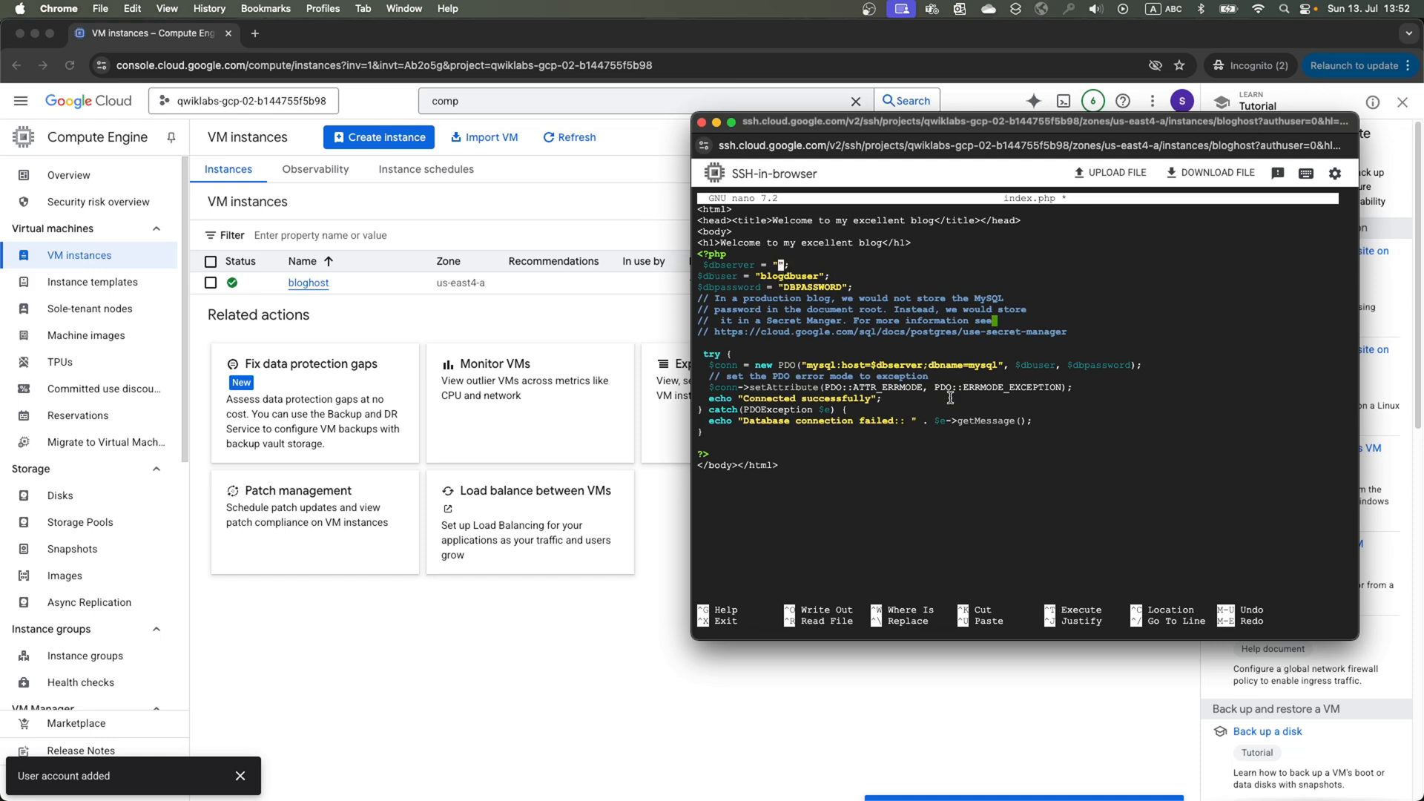
text(34.85.139.17)
- Replace the DBPASSWORD placeholder in index.php with the database user's password
key(Down)
key(Down)
key(Left)
key(BackSpace)
key(BackSpace)
key(BackSpace)
key(BackSpace)
key(BackSpace)
key(BackSpace)
key(BackSpace)
key(BackSpace)
key(BackSpace)
key(BackSpace)
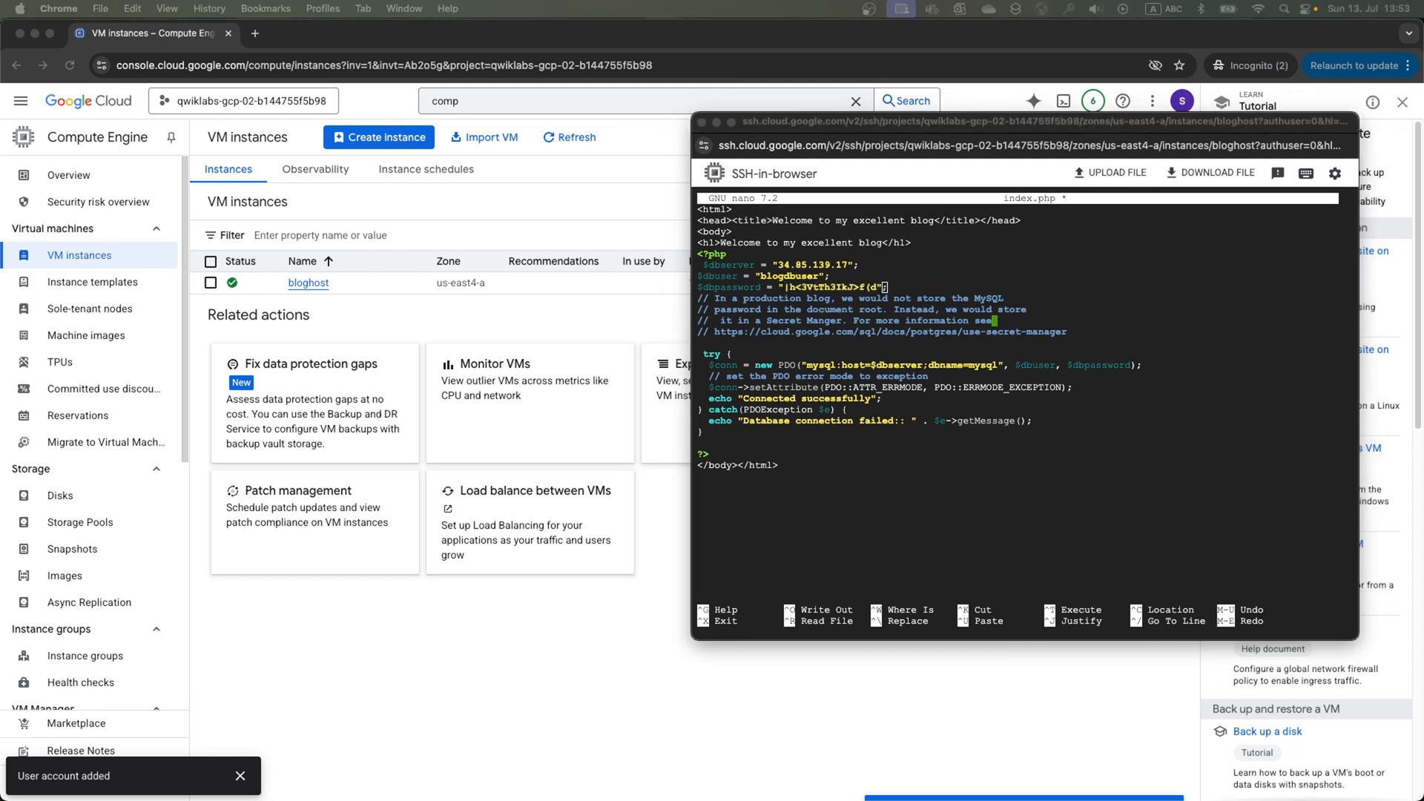
- Save and close index.php, and restart the apache2 service
click(998, 453)
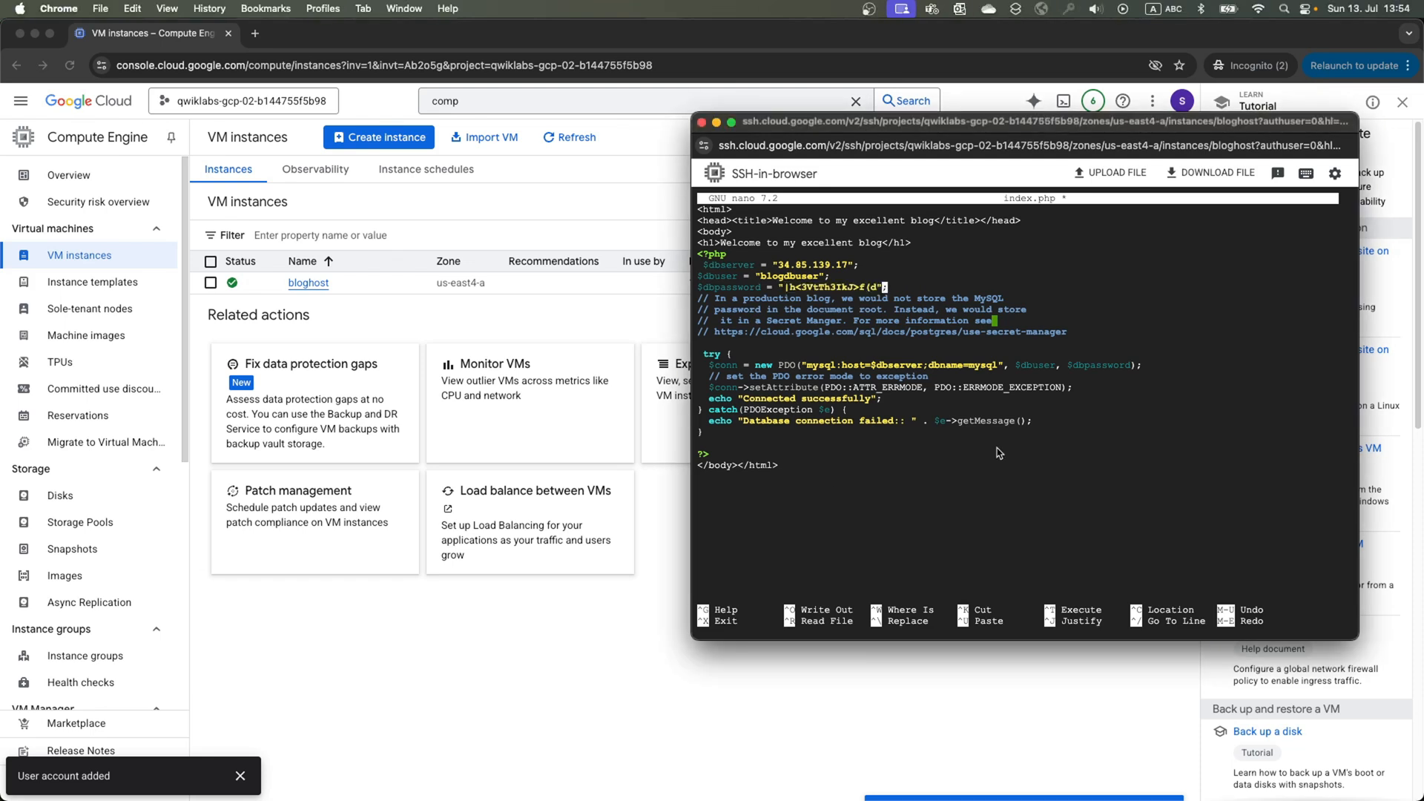
key(ctrl+o)
key(Return)
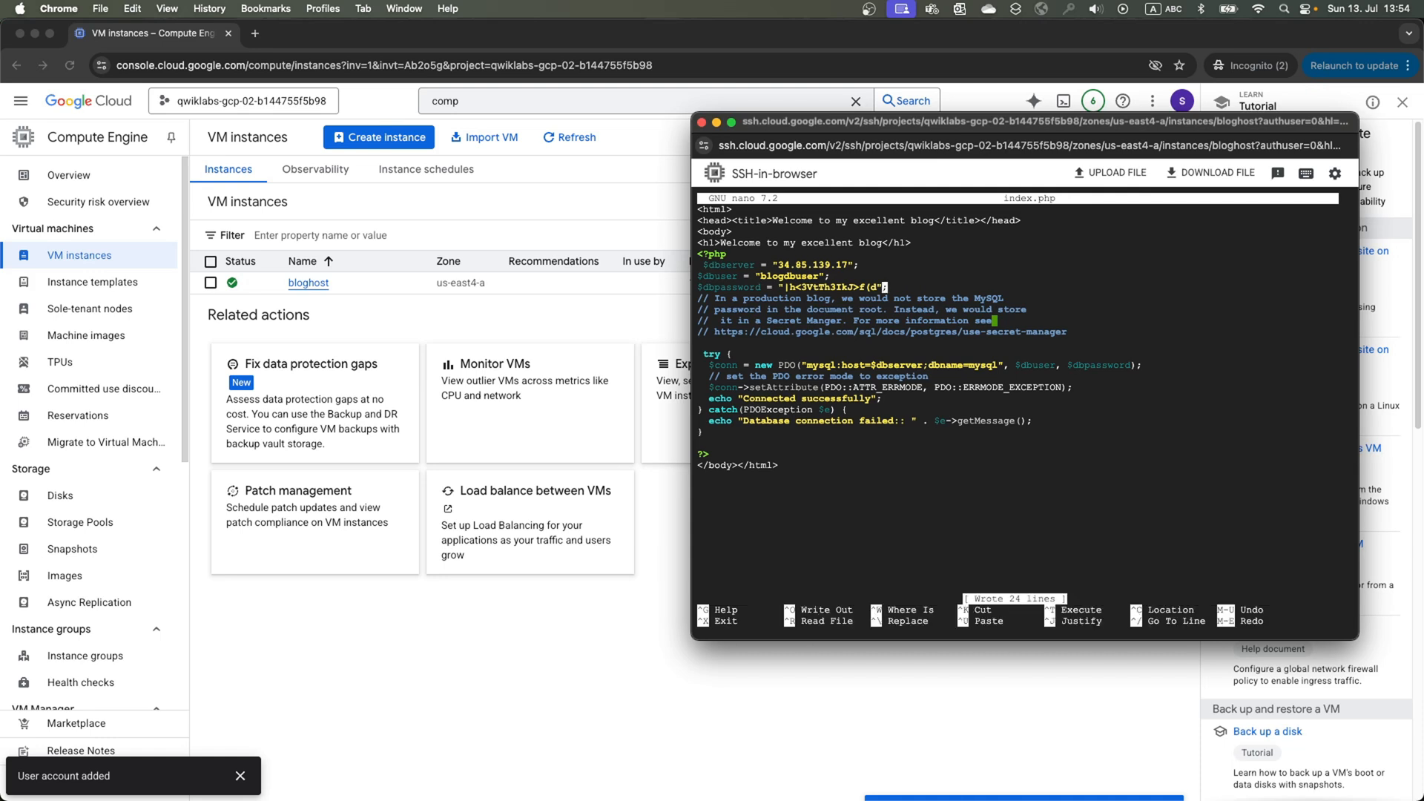
key(ctrl+x)
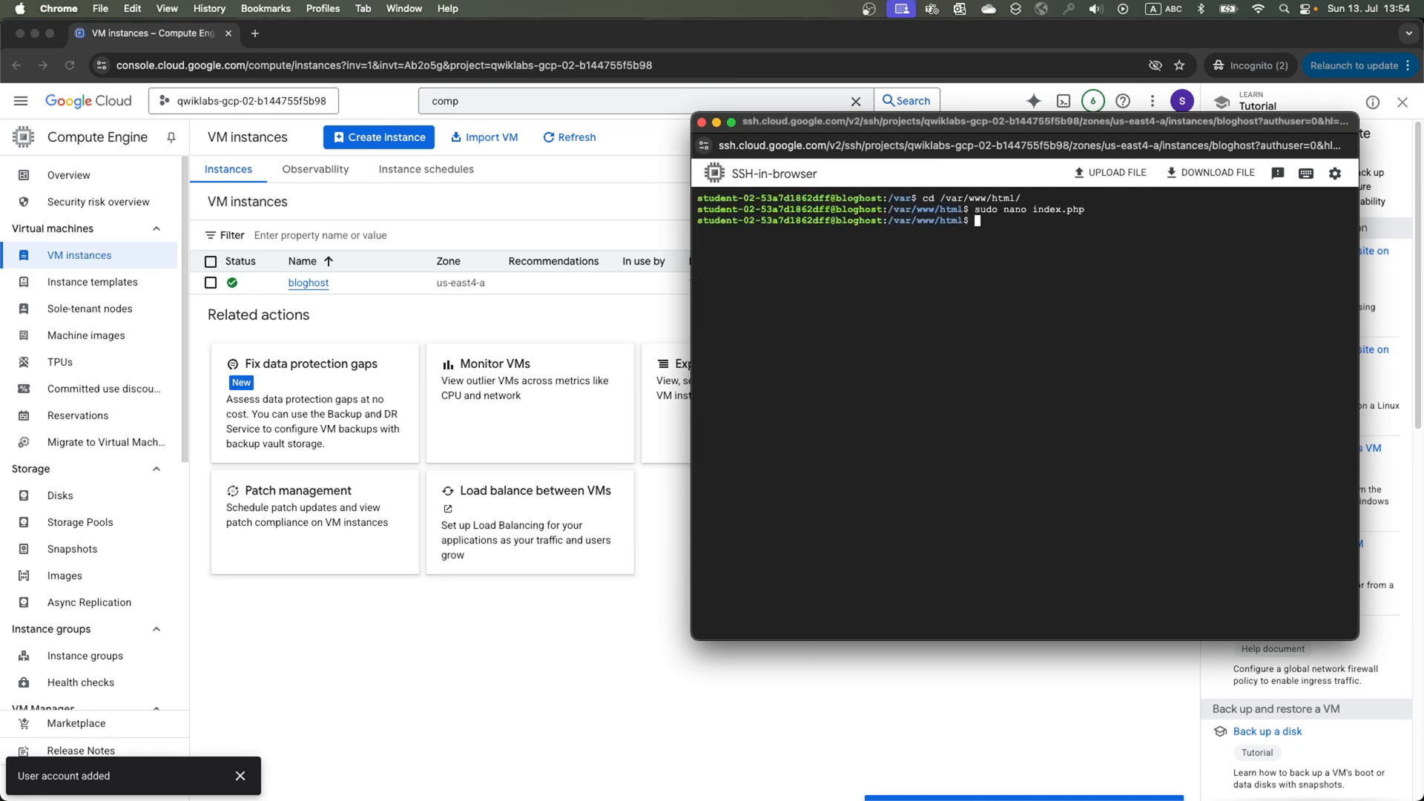
text(sudo service apache2 restart)
key(Return)
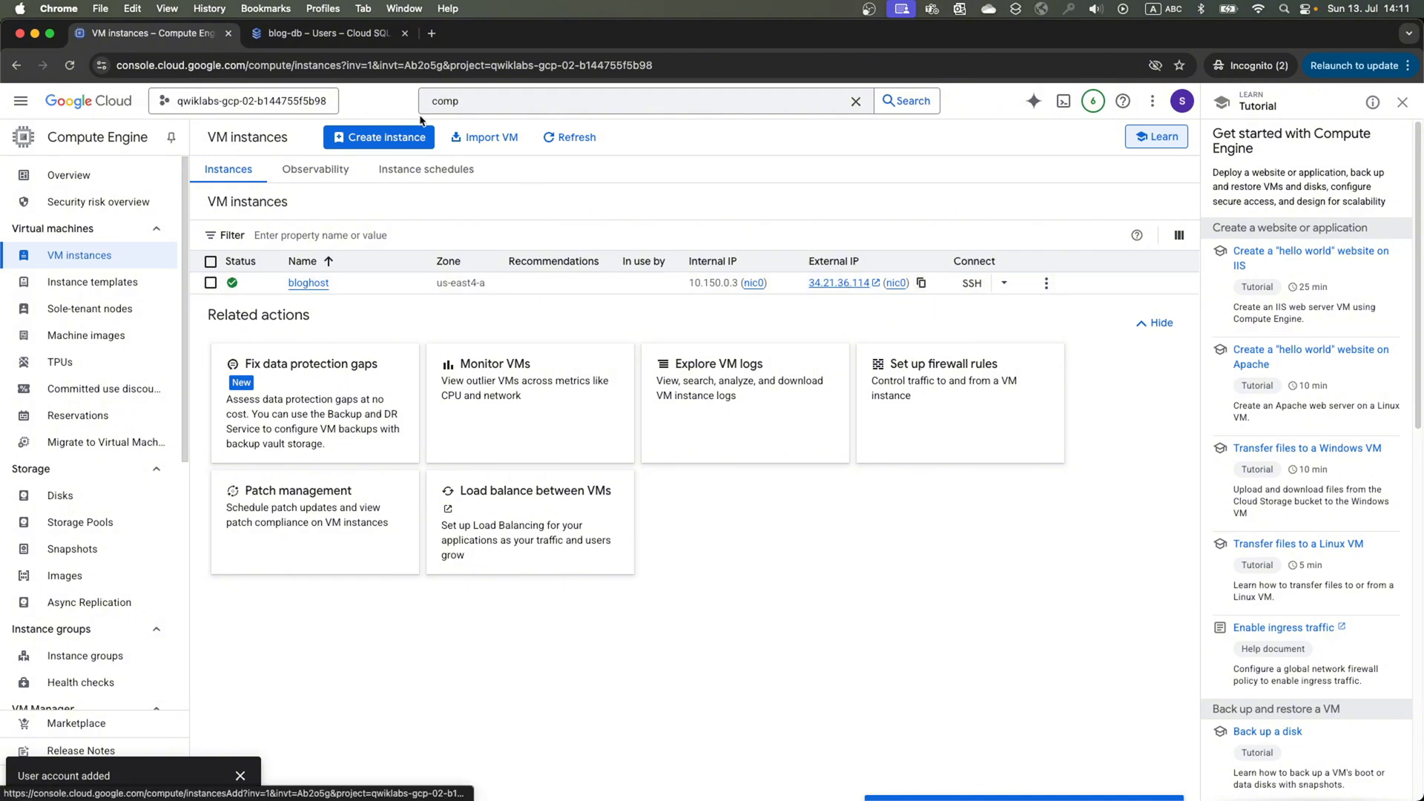
- Load the blog page at bloghost's external IP 34.21.36.114 in a new browser tab
click(431, 33)
key(super+v)
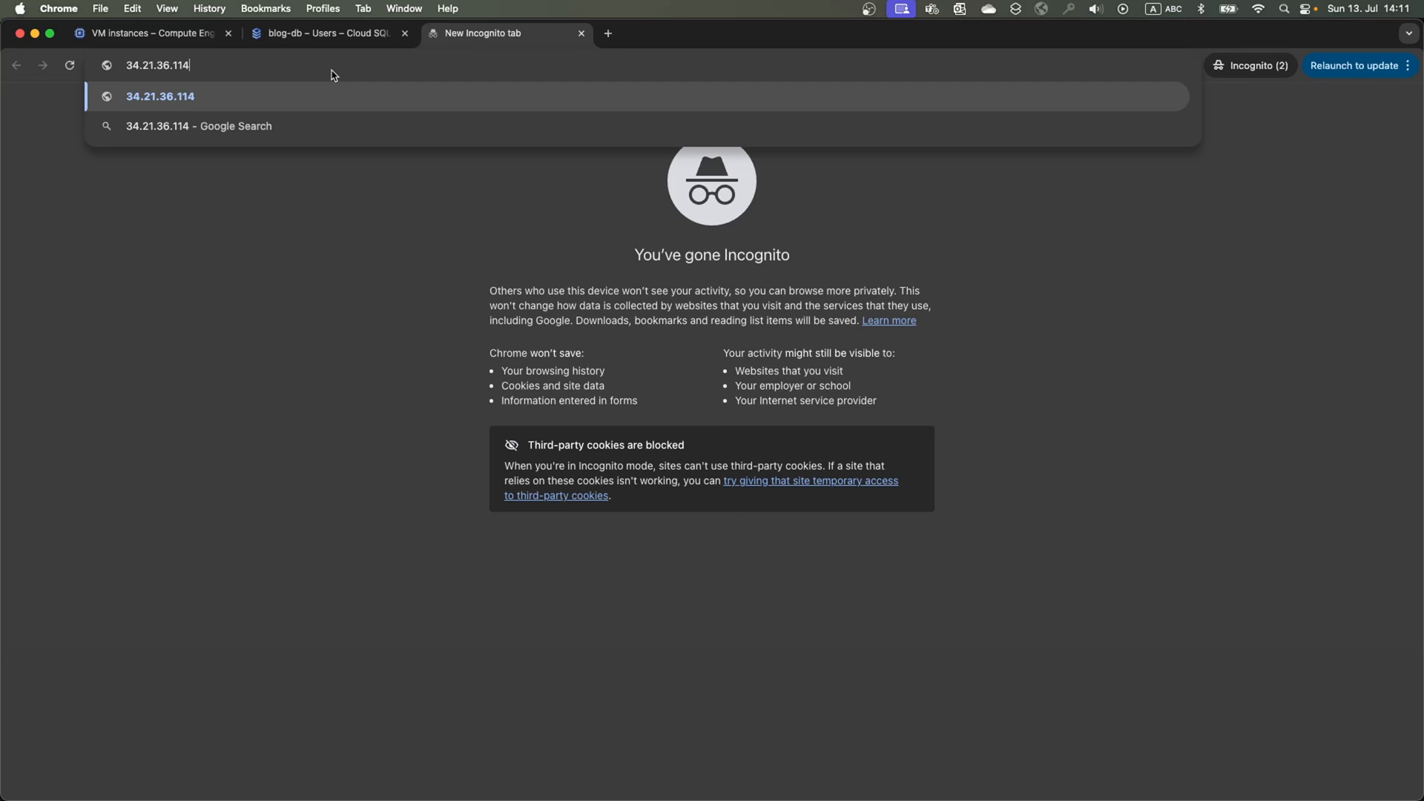
key(Return)
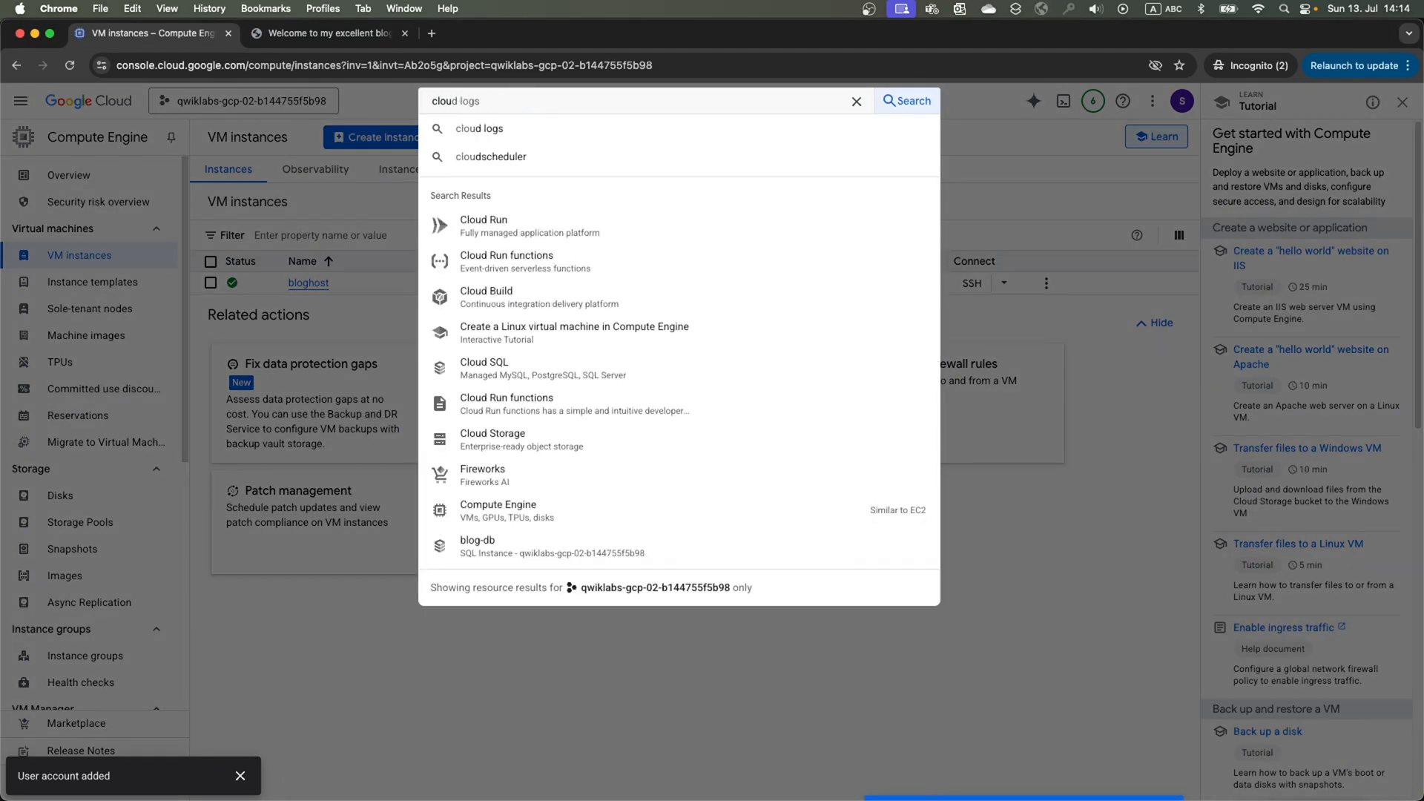
- Open Cloud Storage from the console's search results
key(Down)
key(Down)
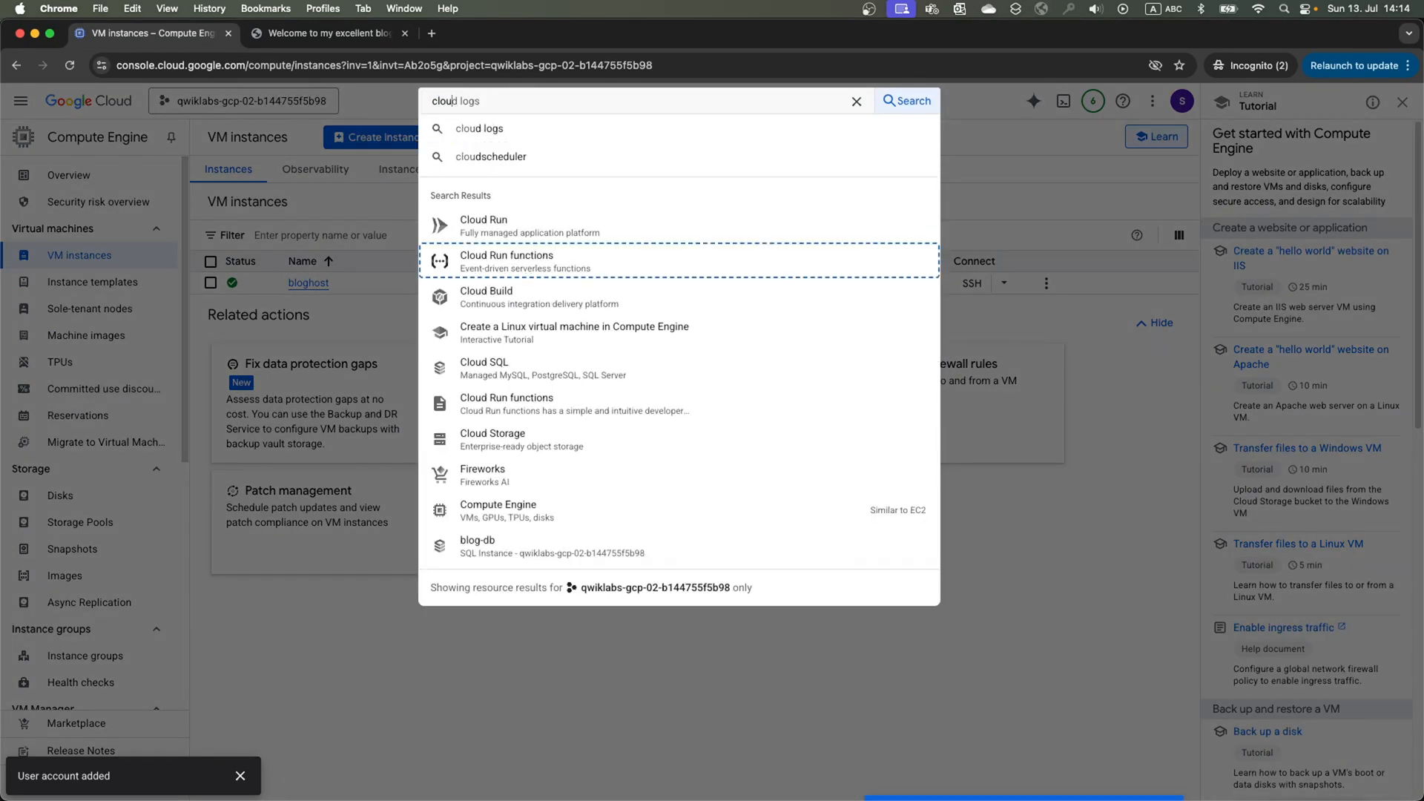
key(Down)
key(Down)
key(Down)
key(Down)
key(Down)
key(Return)
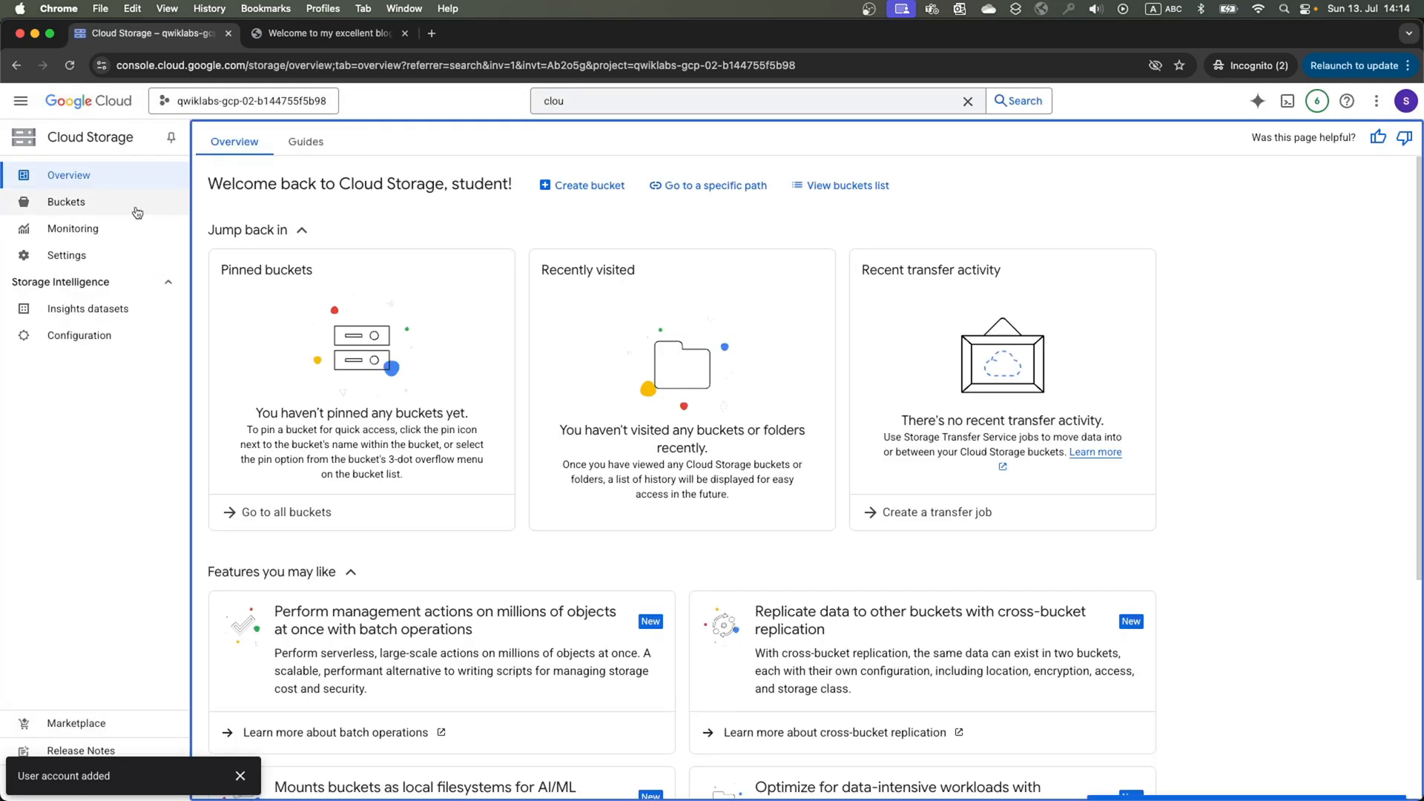
- Copy the public URL of my-excellent-blog.png from the qwiklabs-gcp-02-b144755f5b98 bucket
click(66, 201)
click(363, 226)
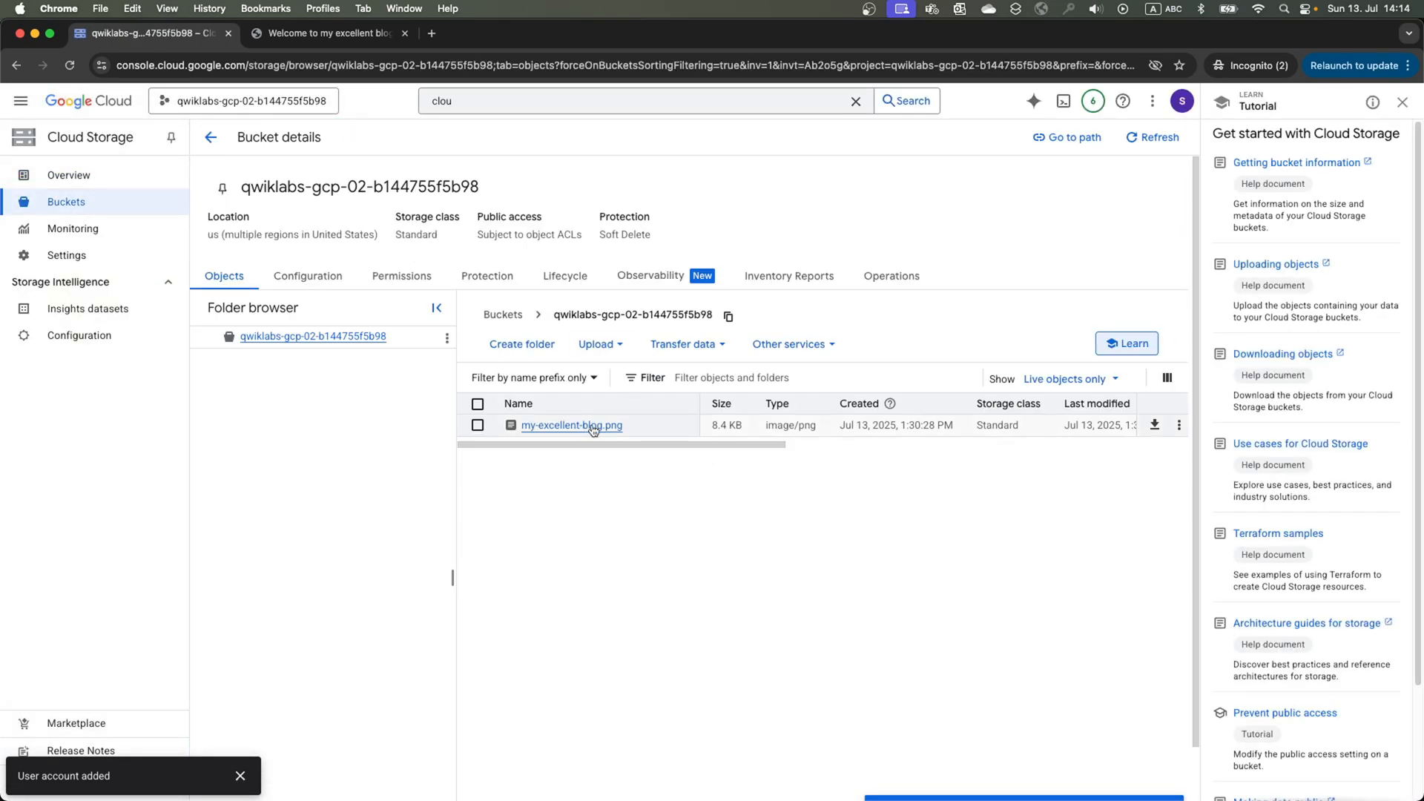
drag(755, 445, 1163, 445)
click(1179, 426)
click(1202, 480)
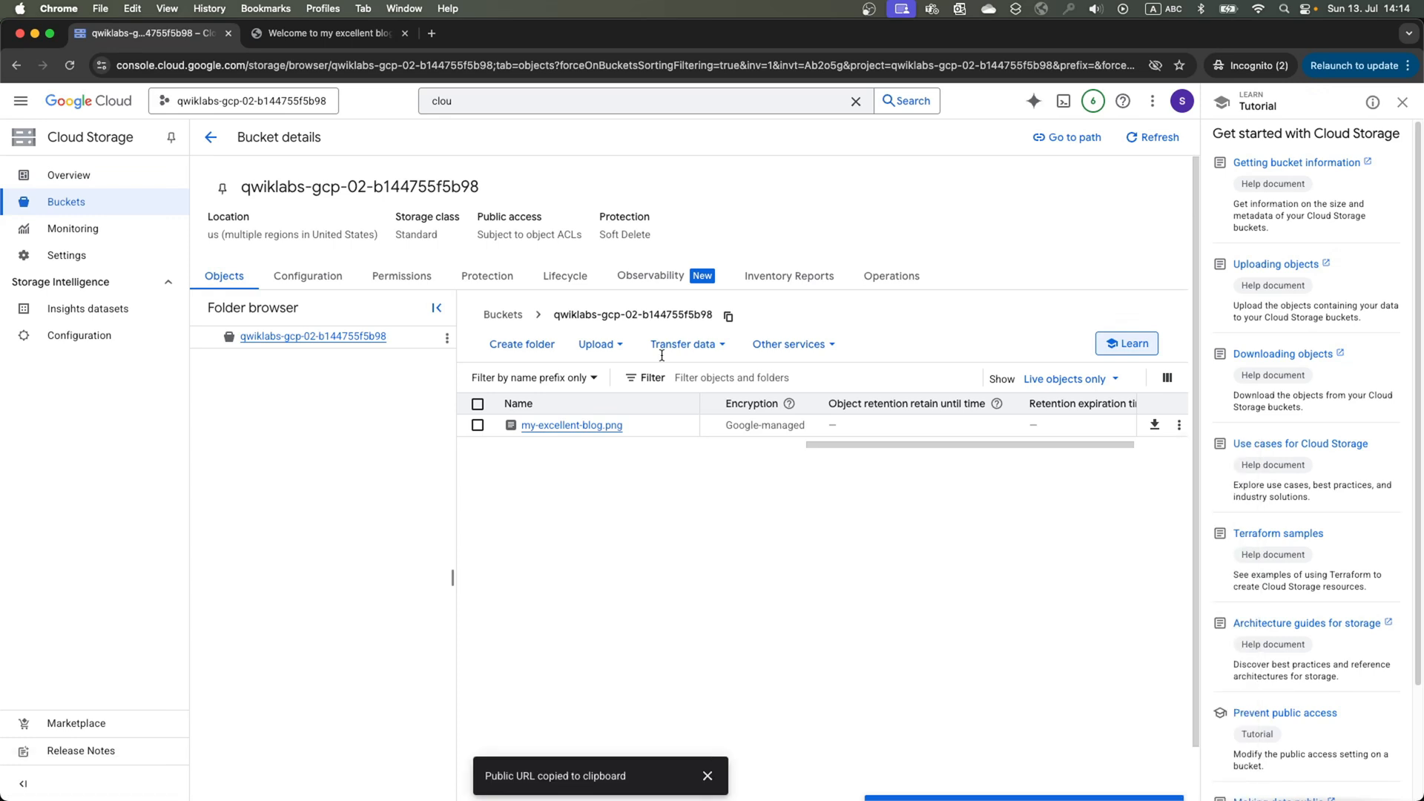
- Switch to the bloghost SSH session and reopen index.php in nano
key(super+grave)
key(Up)
key(Up)
key(Return)
key(Down)
key(Down)
key(Down)
key(Down)
key(End)
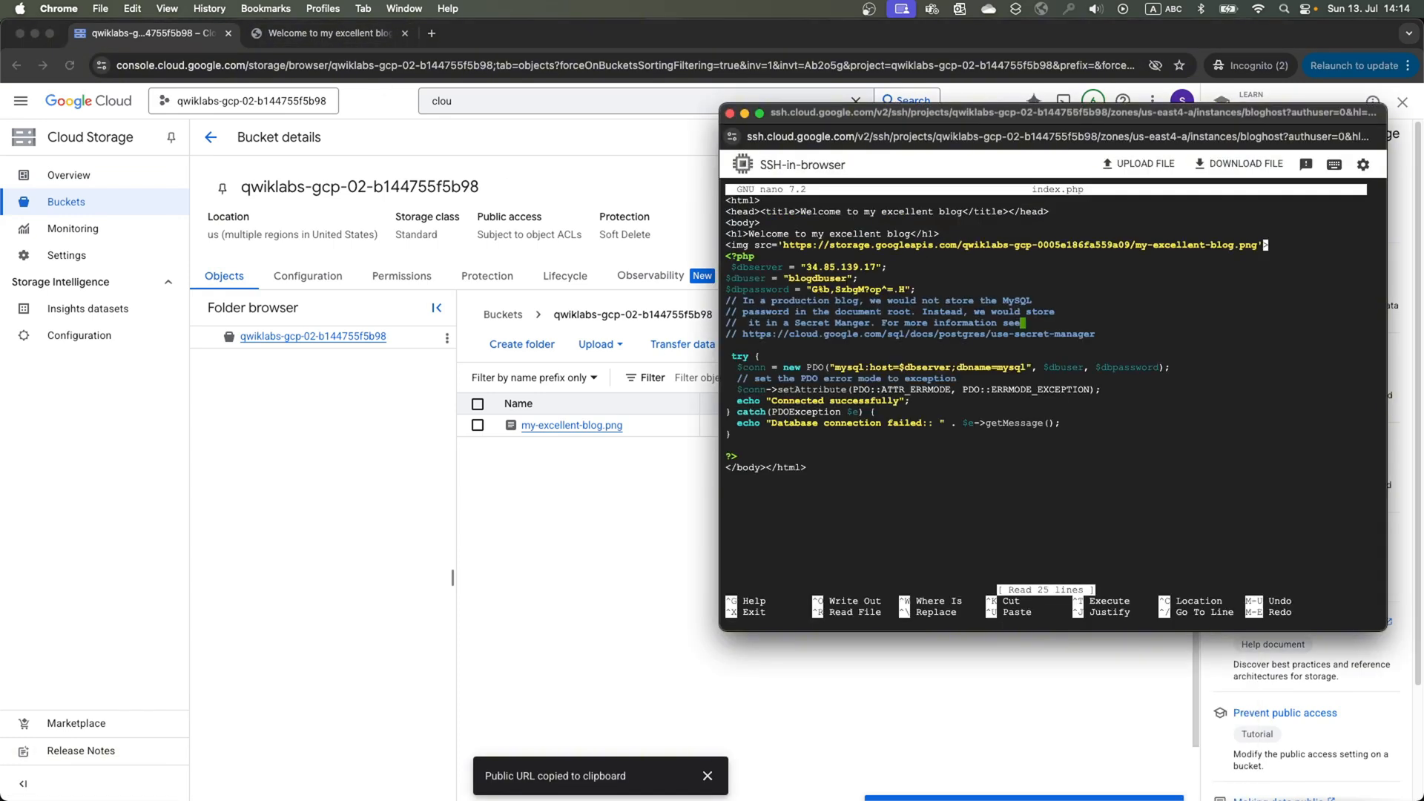
key(BackSpace)
key(BackSpace)
key(BackSpace)
key(BackSpace)
key(BackSpace)
key(BackSpace)
key(BackSpace)
key(BackSpace)
key(BackSpace)
key(BackSpace)
key(BackSpace)
key(BackSpace)
key(BackSpace)
key(BackSpace)
key(BackSpace)
key(BackSpace)
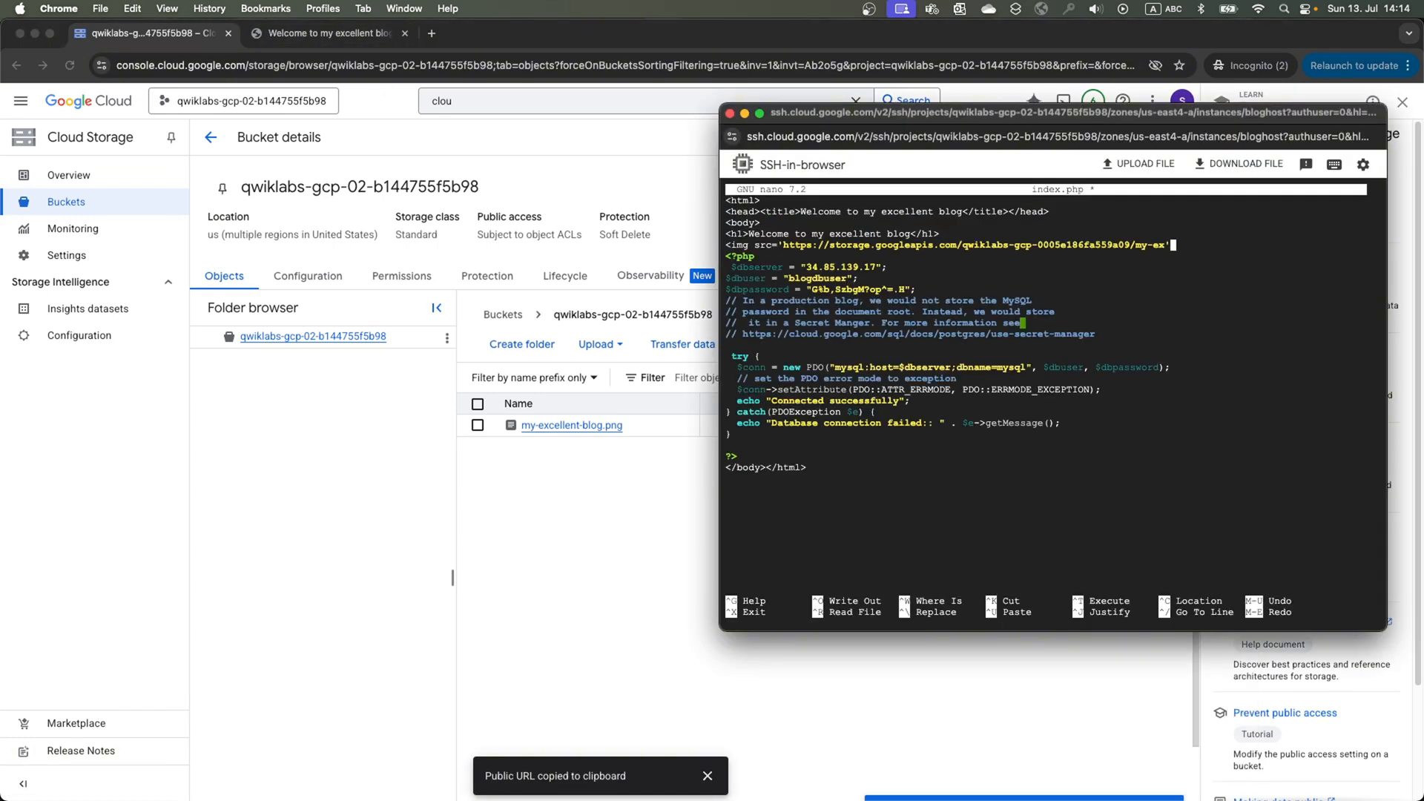
key(BackSpace)
key(BackSpace)
key(BackSpace)
key(BackSpace)
key(BackSpace)
key(BackSpace)
key(BackSpace)
key(BackSpace)
key(BackSpace)
key(BackSpace)
key(BackSpace)
key(BackSpace)
key(BackSpace)
key(BackSpace)
key(BackSpace)
key(BackSpace)
key(BackSpace)
key(BackSpace)
key(BackSpace)
key(BackSpace)
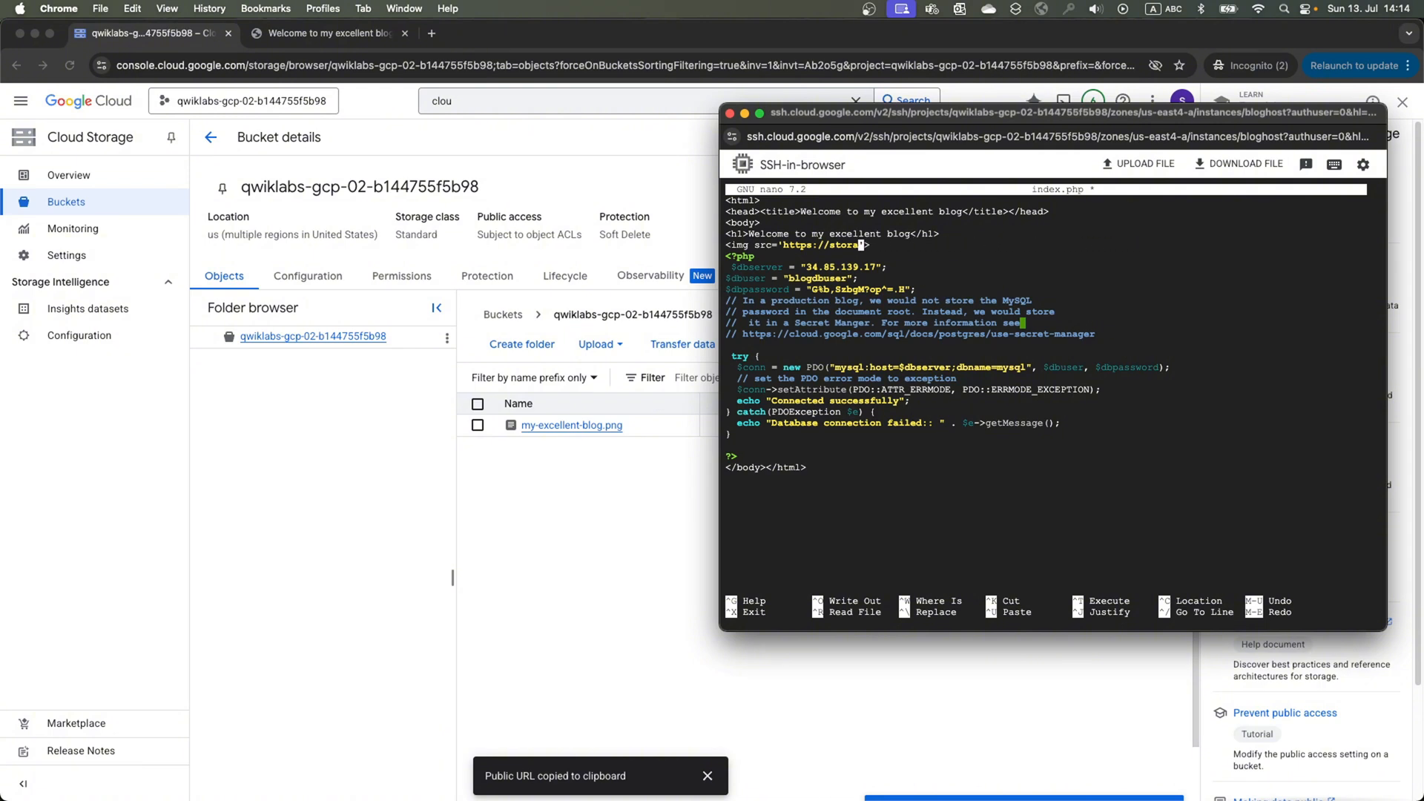
key(BackSpace)
key(BackSpace)
key(BackSpace)
key(BackSpace)
key(BackSpace)
key(BackSpace)
key(BackSpace)
key(BackSpace)
key(BackSpace)
key(BackSpace)
key(BackSpace)
key(BackSpace)
key(BackSpace)
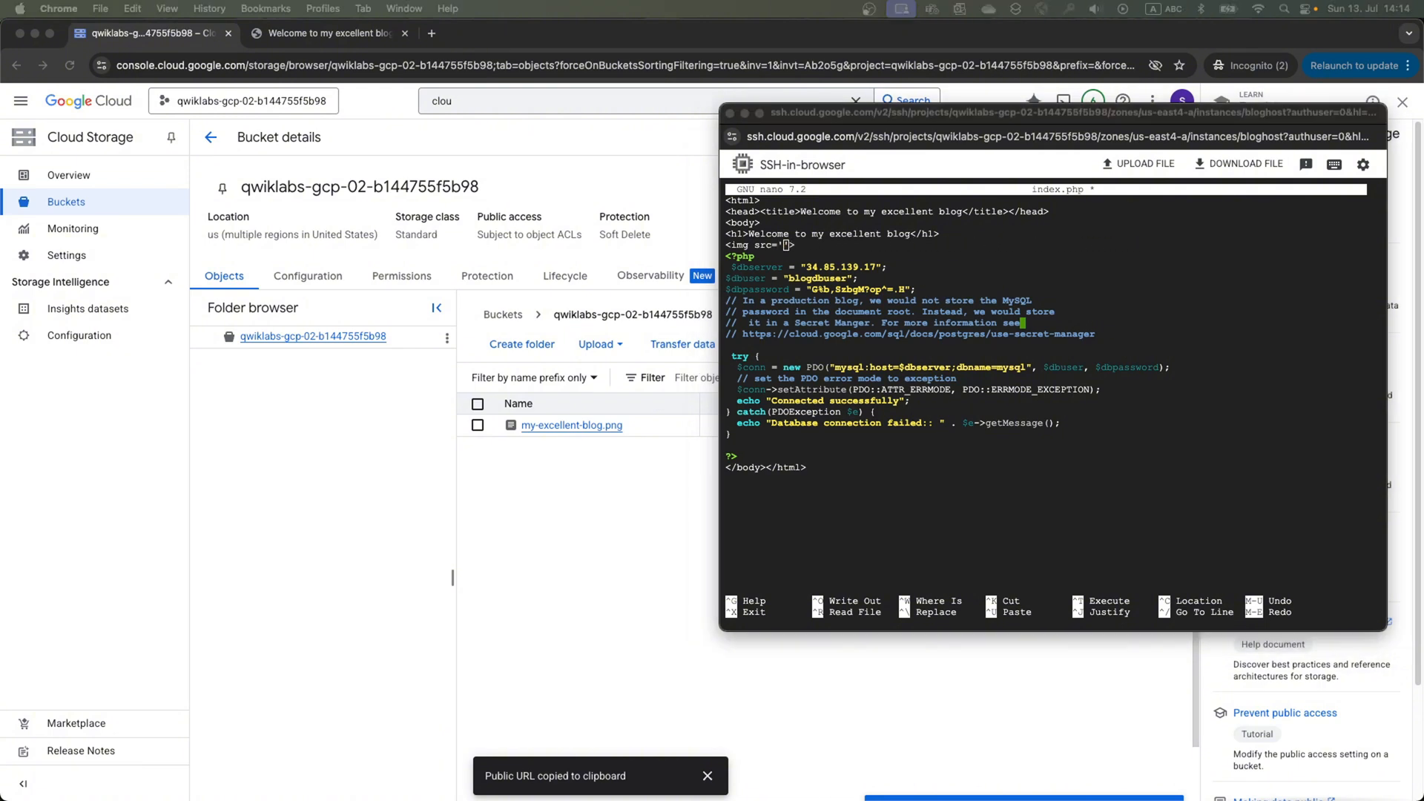
click(995, 258)
key(super+v)
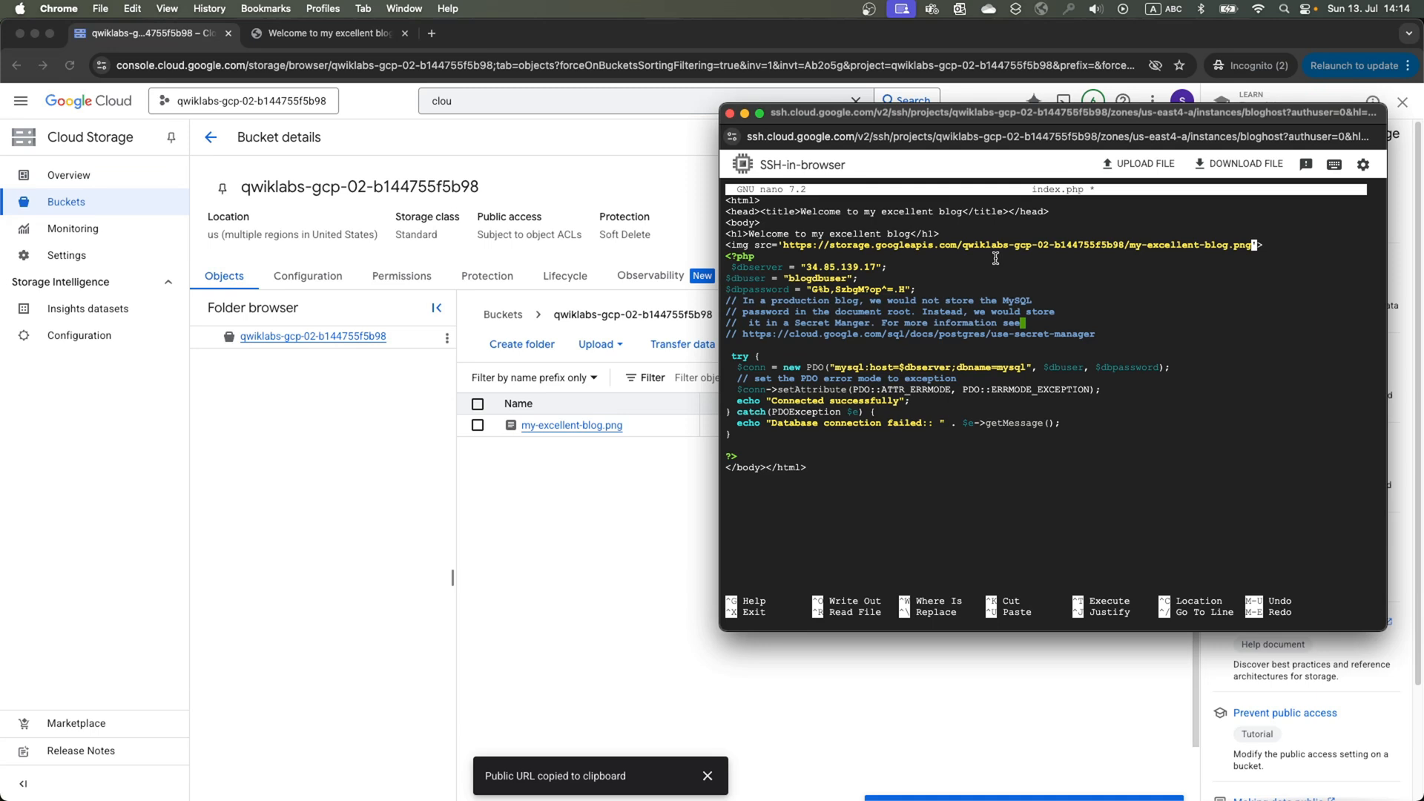
- Save index.php under the same name and exit nano
key(ctrl+x)
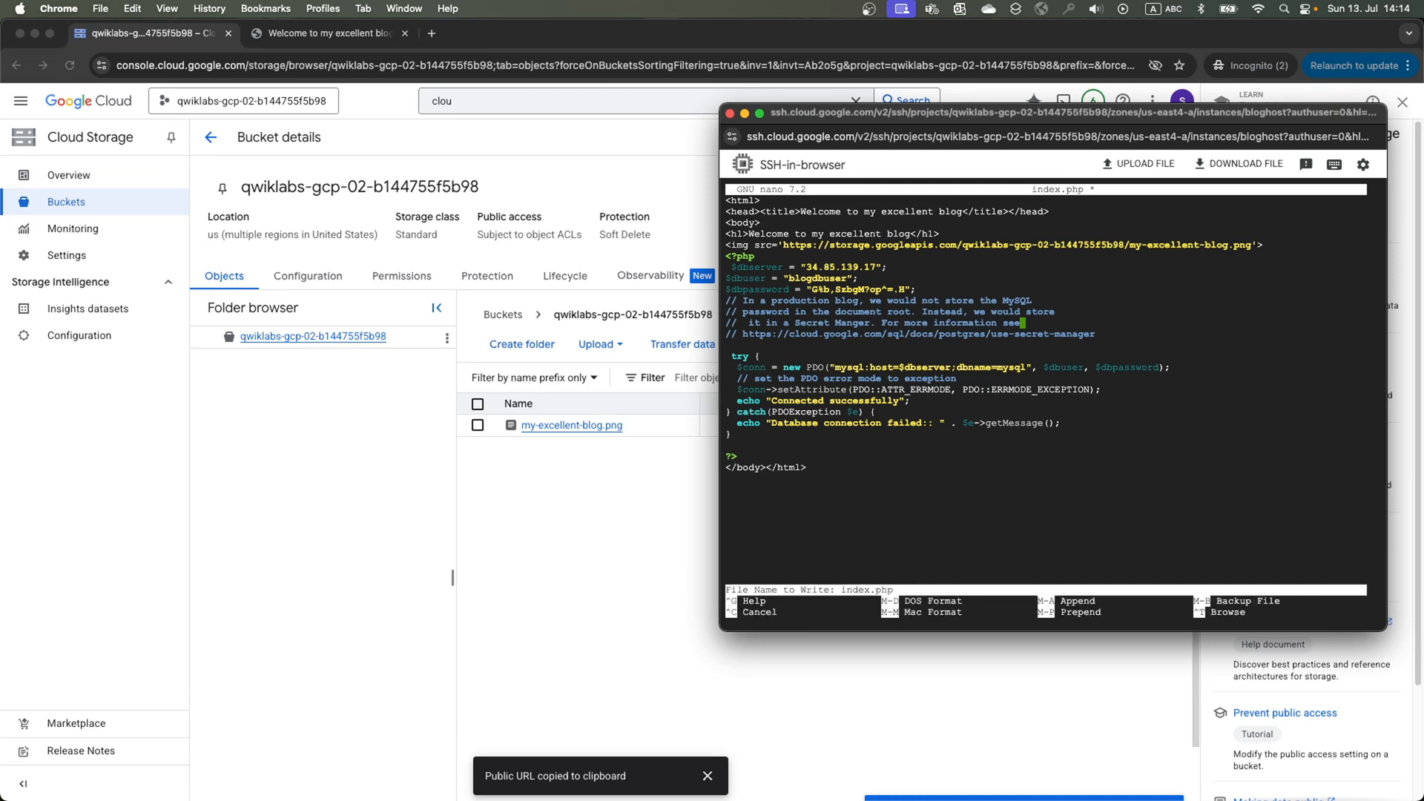
key(y)
key(Return)
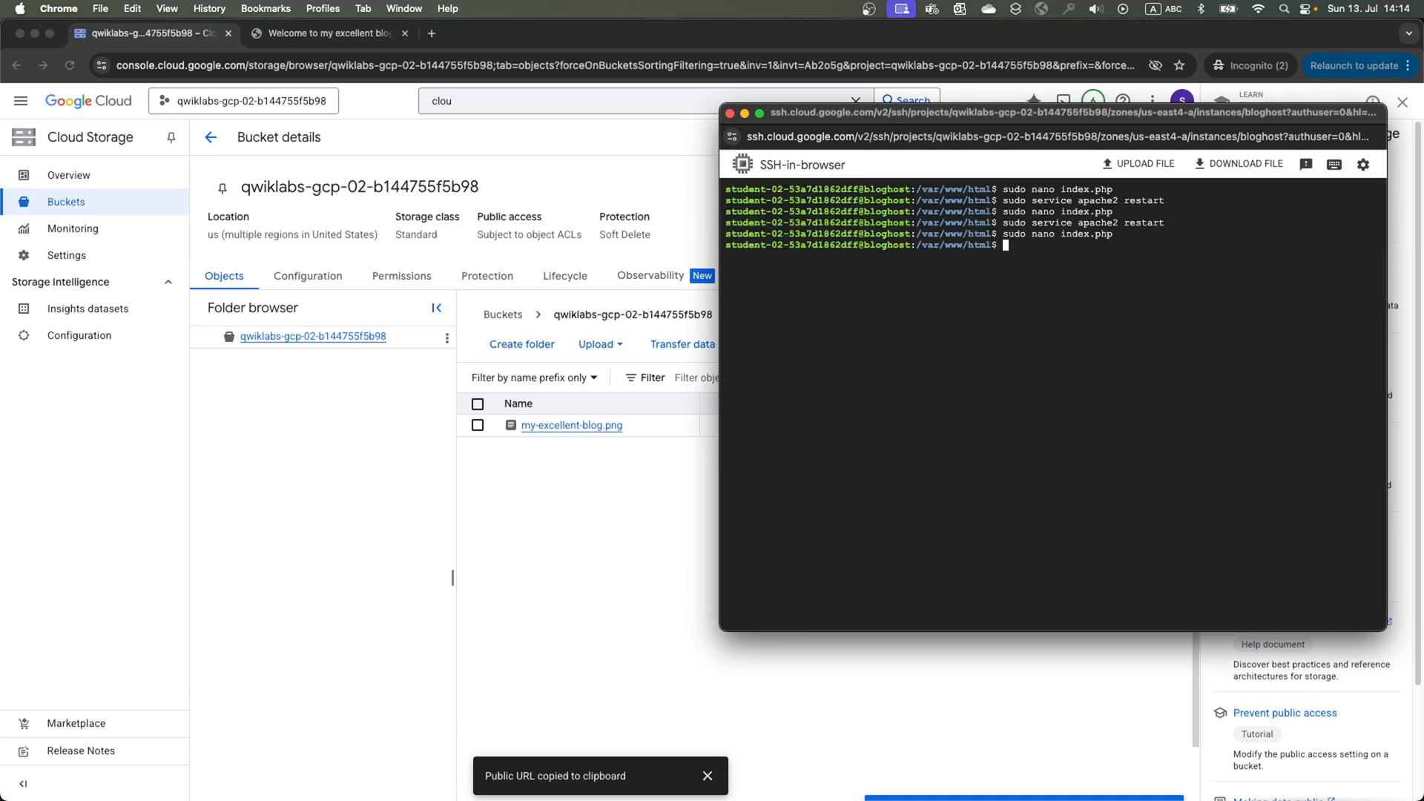
- Restart the web server with sudo service apache2 restart and reload the blog page at 34.21.36.114
key(Up)
key(Up)
key(Return)
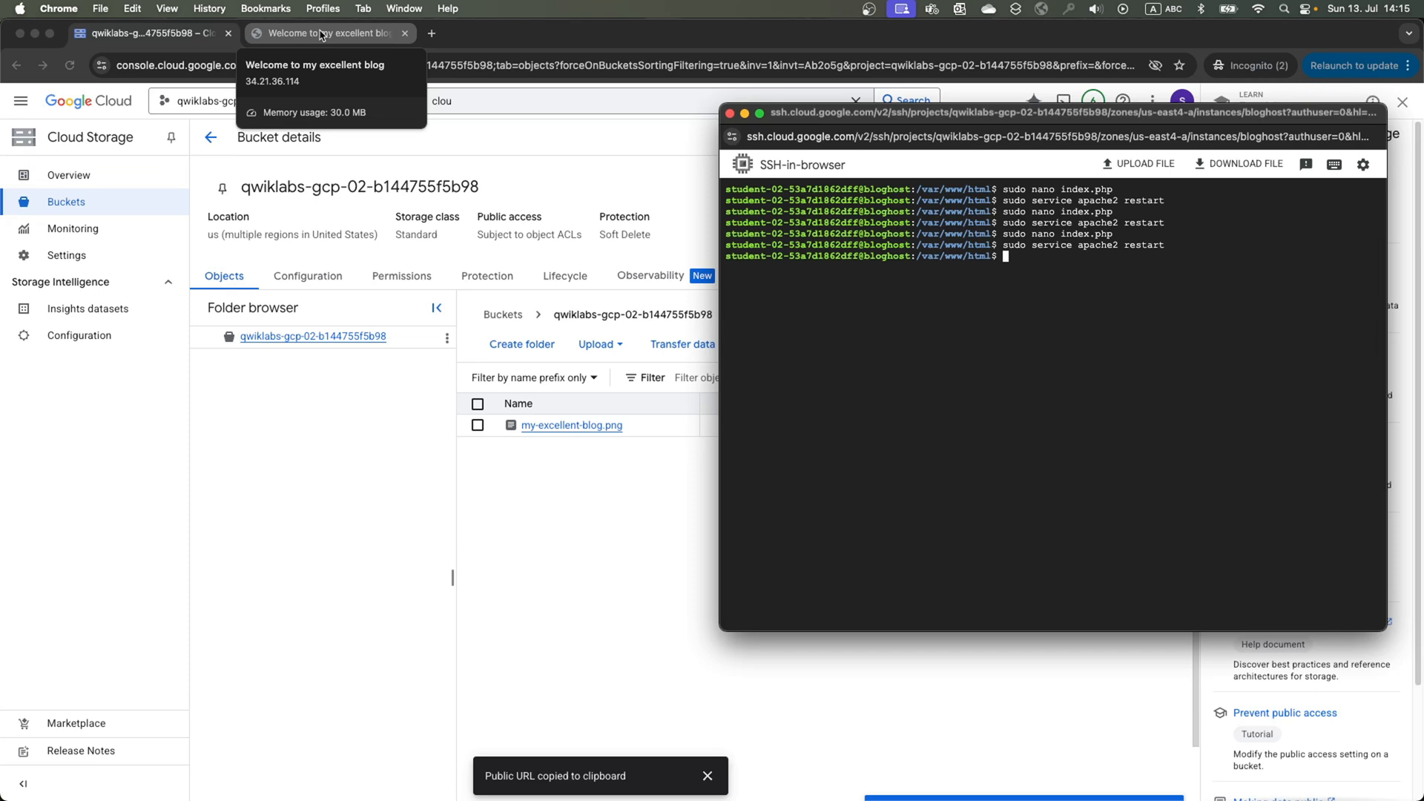
click(321, 33)
key(super+r)
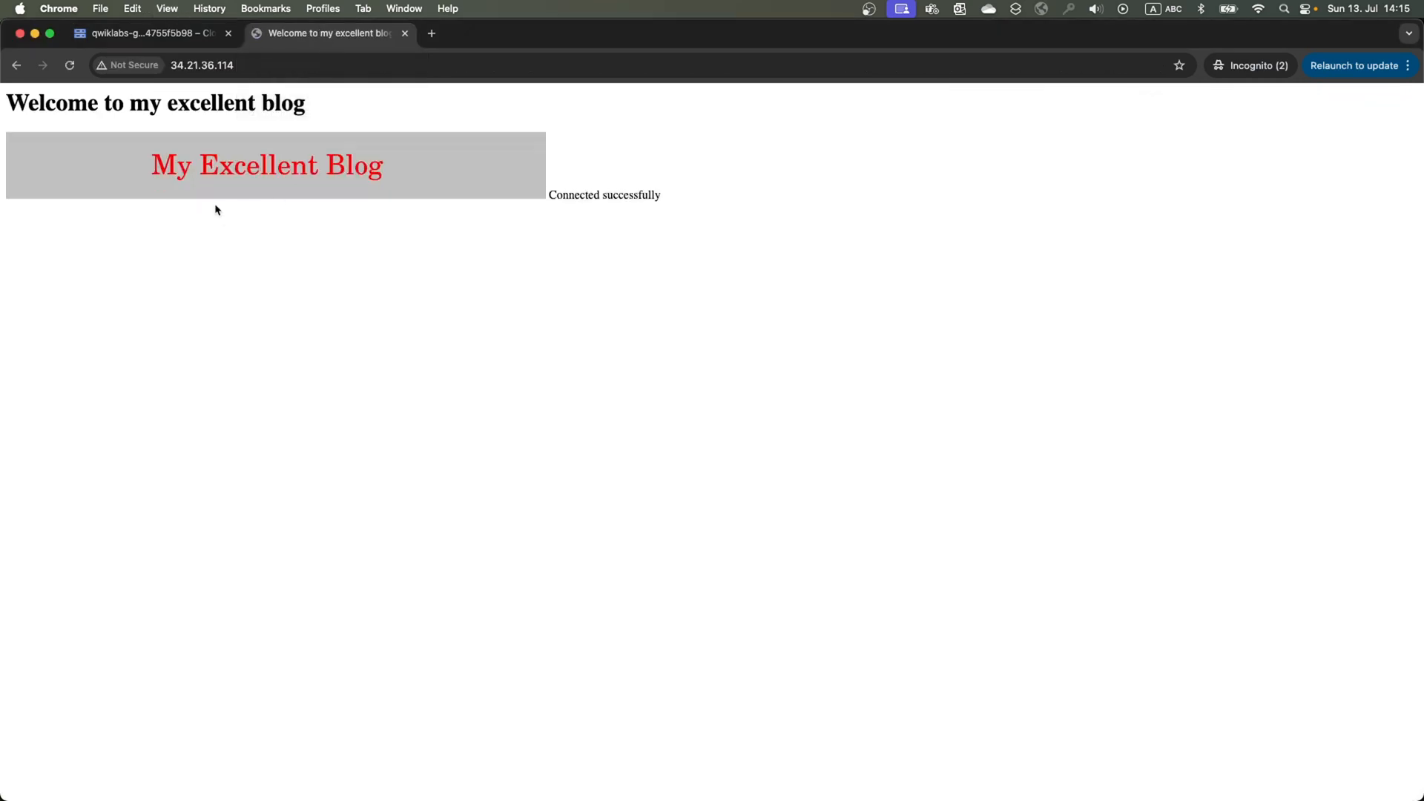